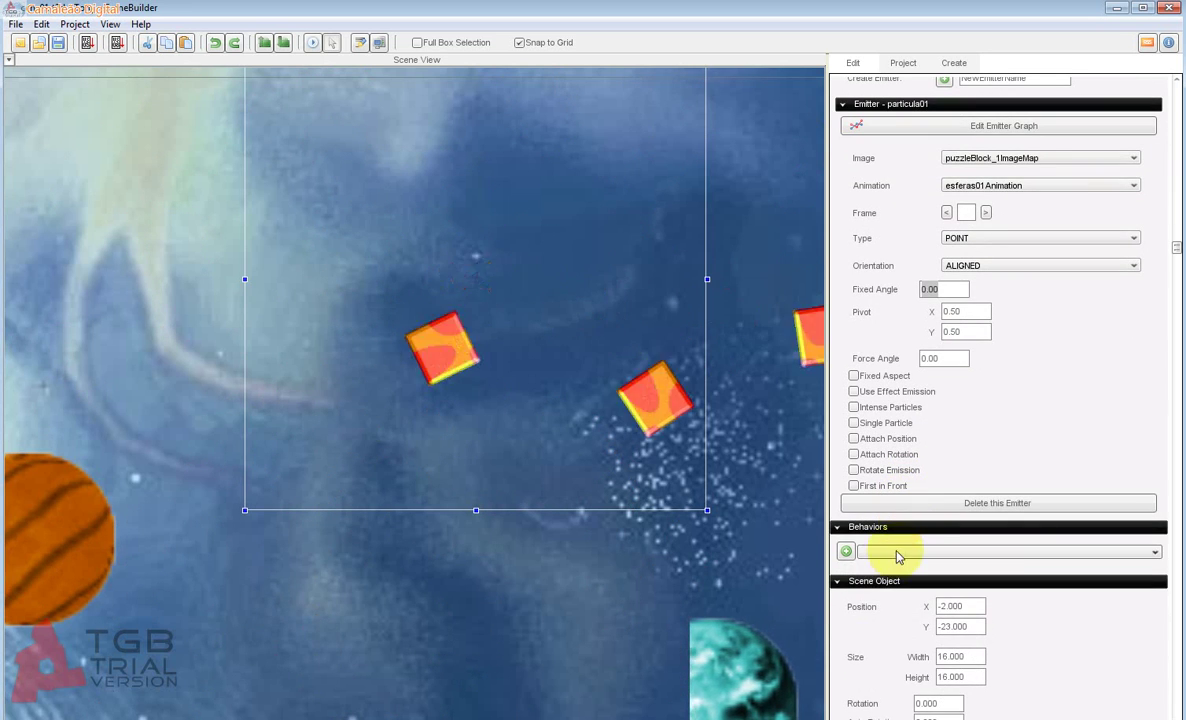
Step: Collapse the Scene Object, Physics, Mounting and Emitter - particula01 sections of the particle effect's properties
scroll(915, 562, down, 3)
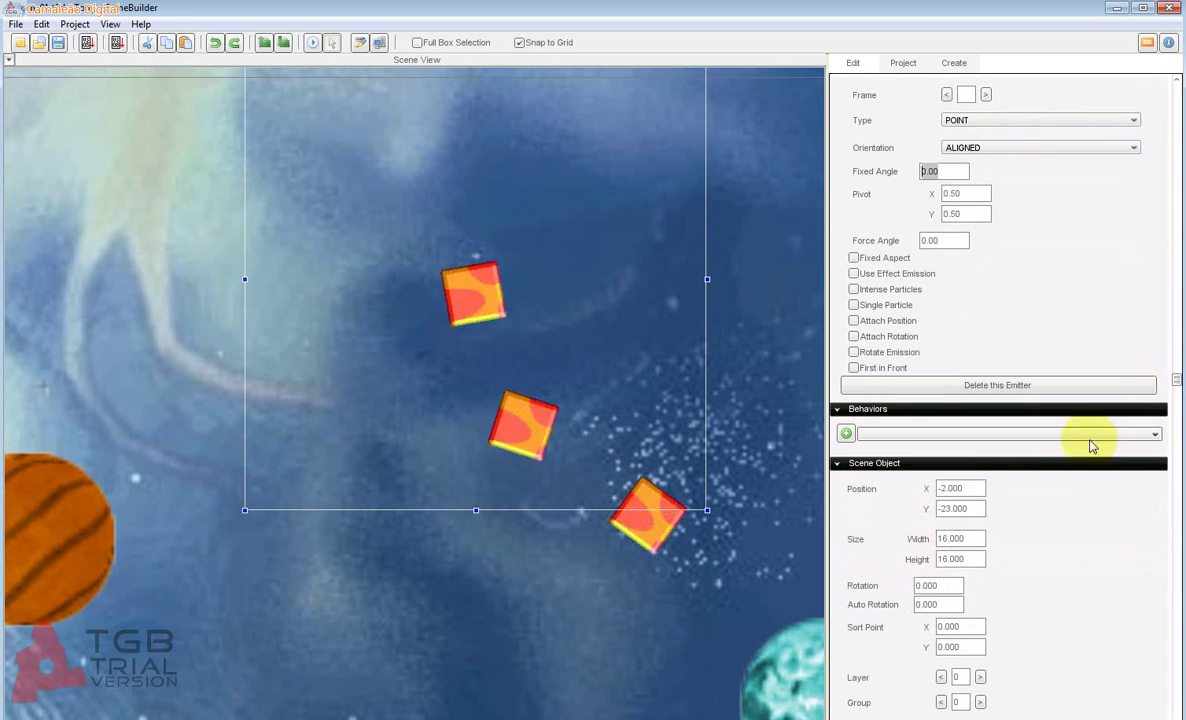
click(998, 465)
click(998, 481)
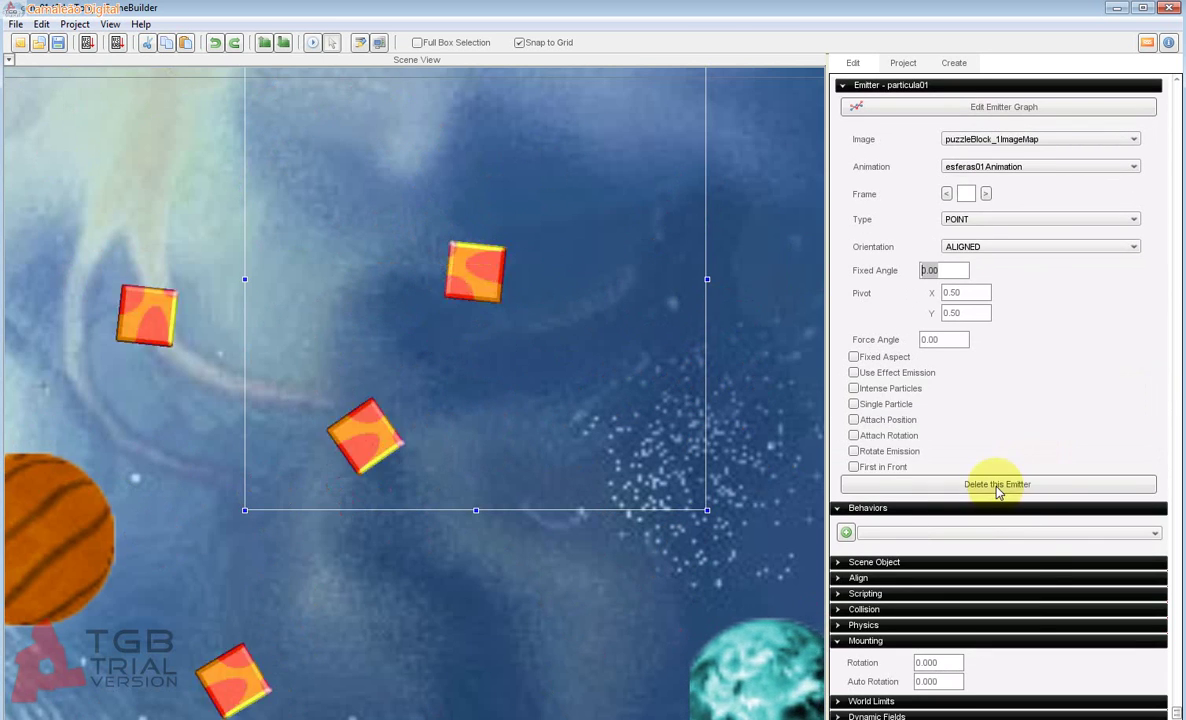
click(945, 628)
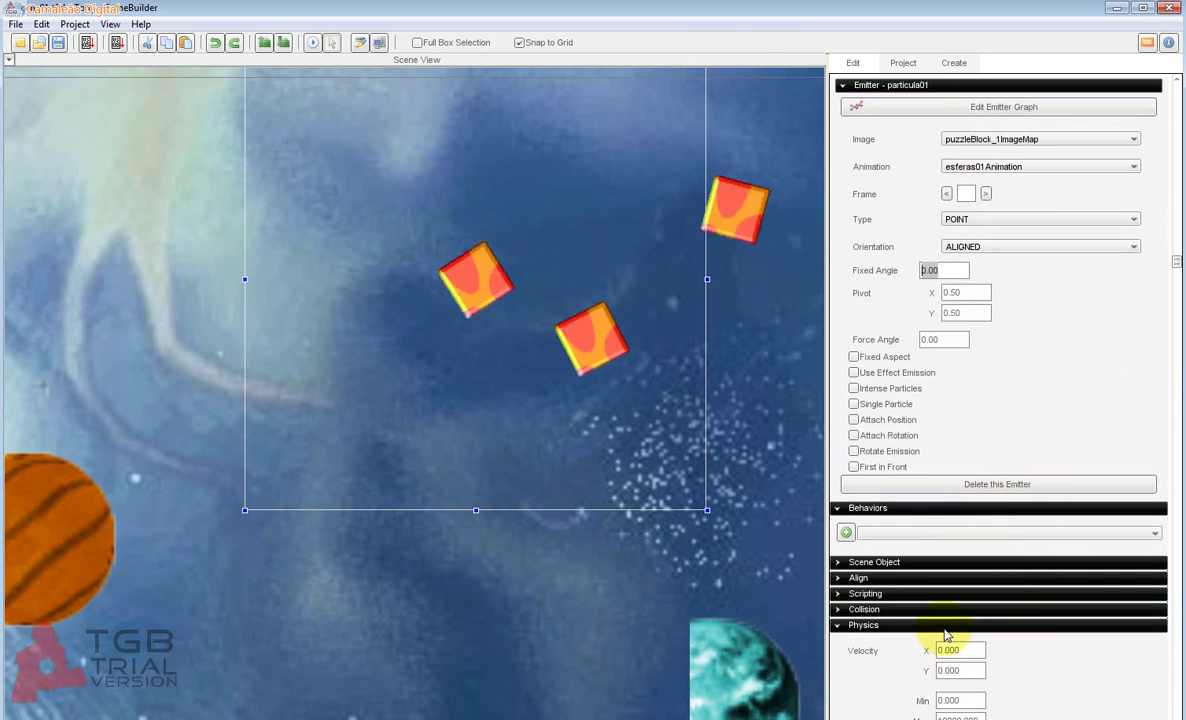
click(943, 628)
click(947, 643)
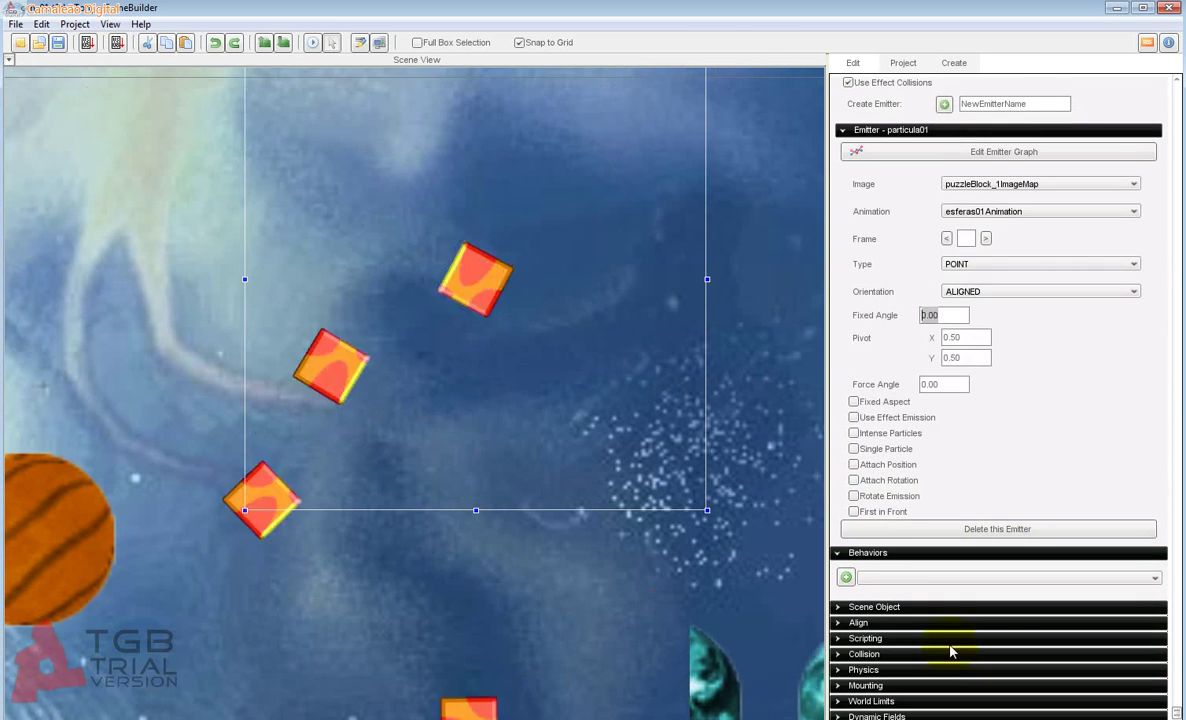
click(845, 702)
scroll(900, 577, up, 5)
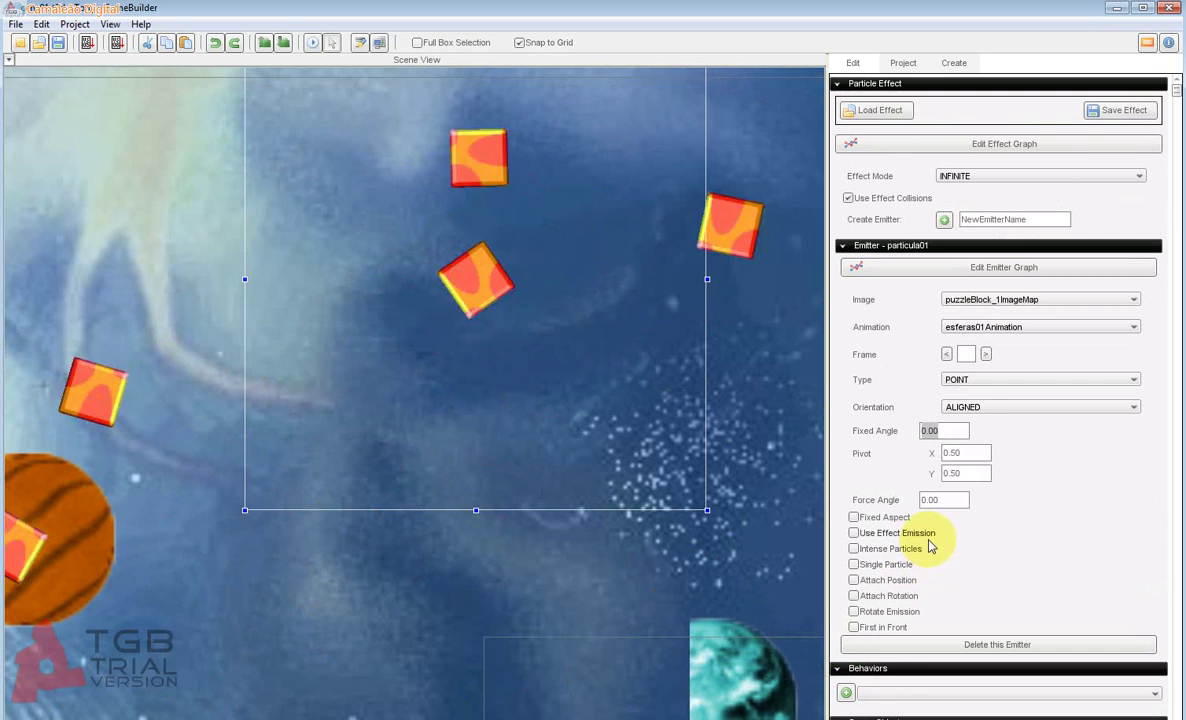
click(909, 247)
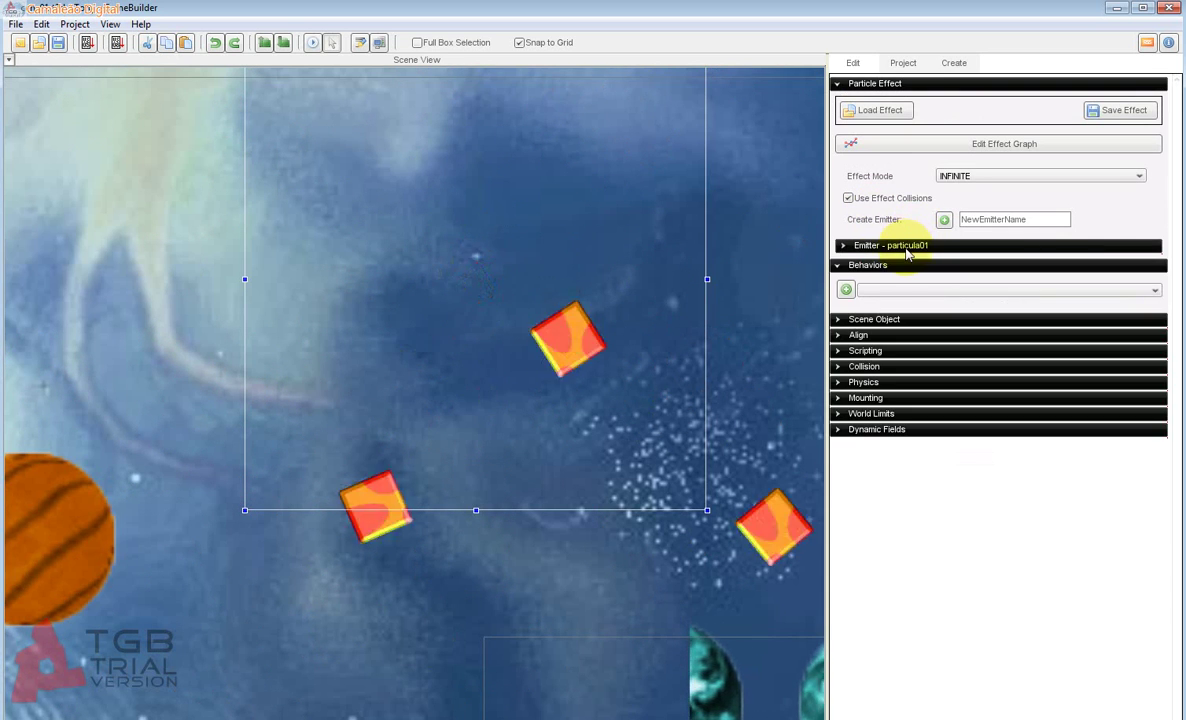
Step: Try the CYCLE, KILL and STOP effect modes, and return the particle effect to INFINITE
click(955, 177)
click(955, 204)
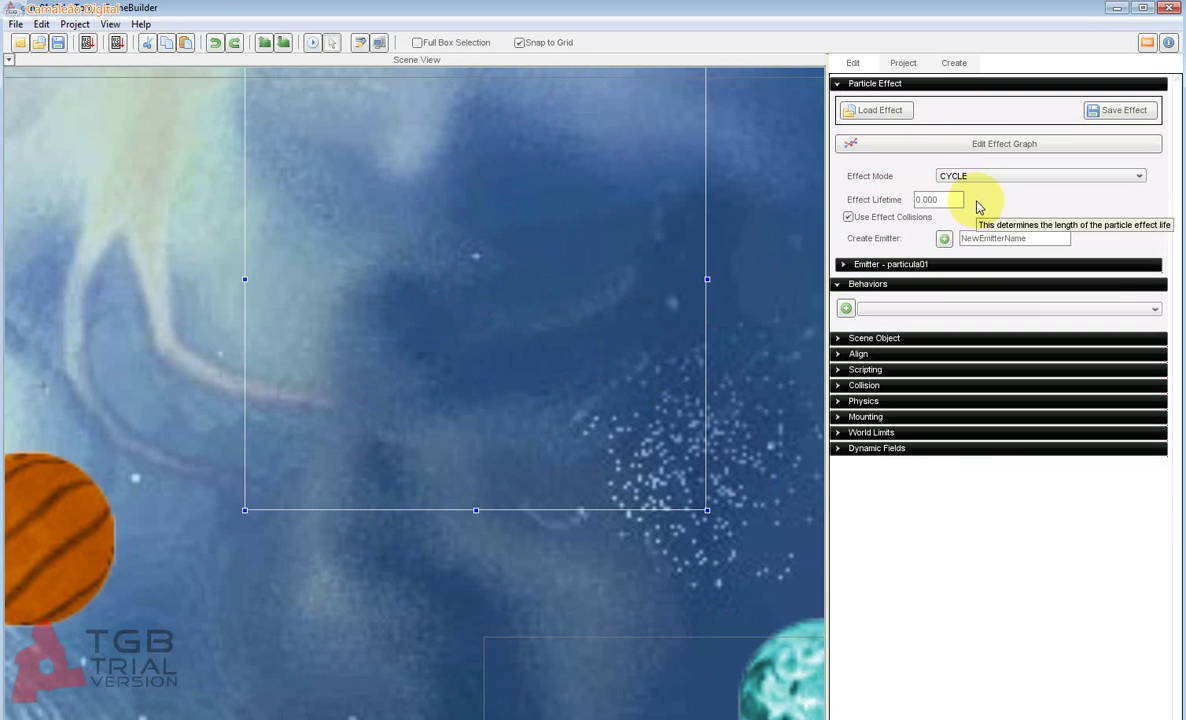
click(958, 178)
click(960, 216)
click(965, 176)
click(970, 228)
click(958, 177)
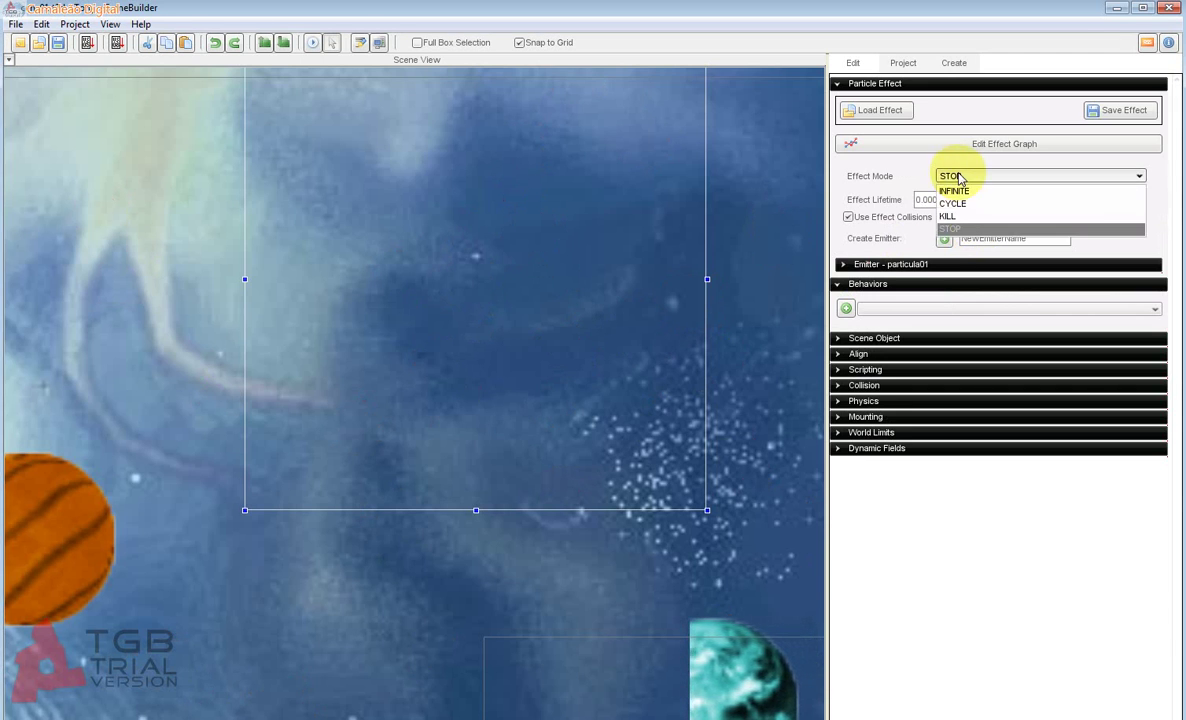
click(955, 191)
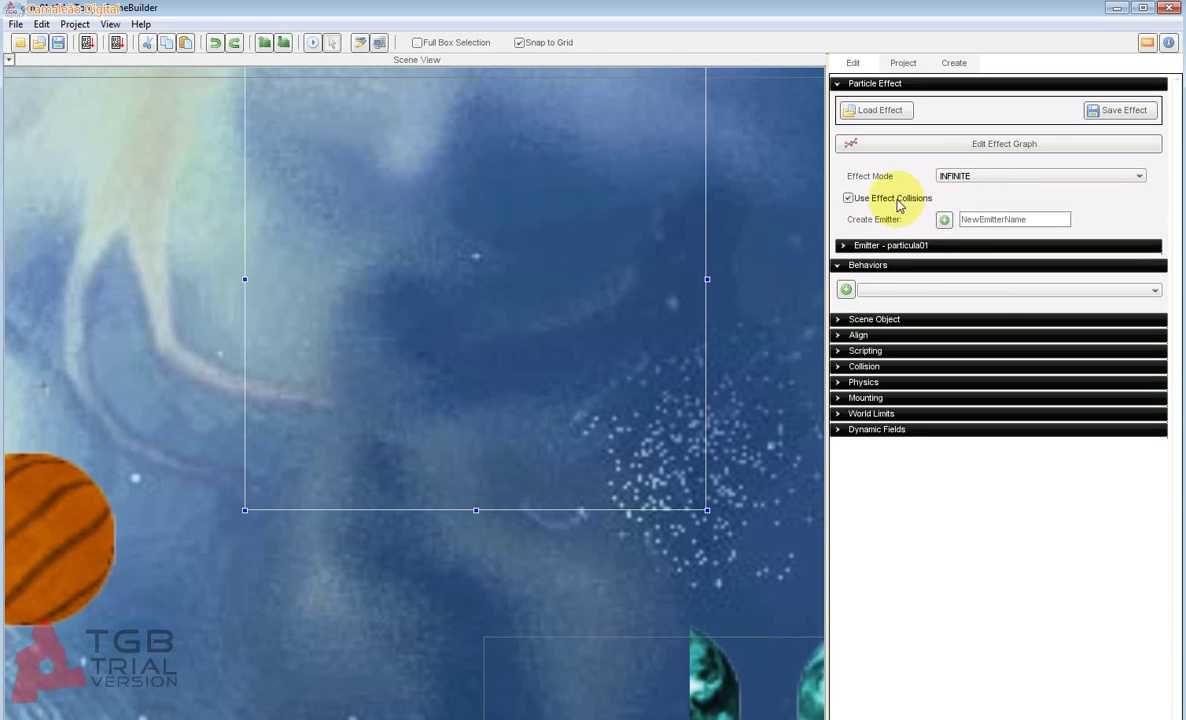
click(605, 233)
click(370, 246)
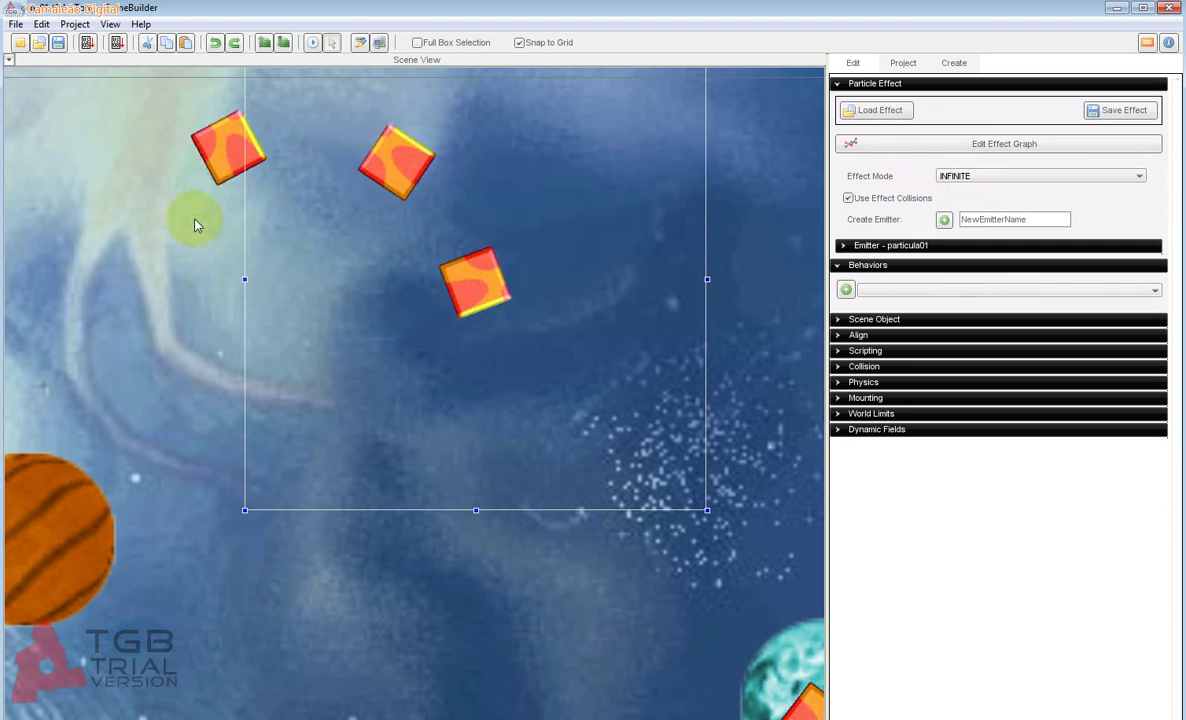
Step: Set the particle effect's mode to CYCLE and preview it in the scene
click(960, 178)
click(970, 204)
click(258, 238)
click(258, 238)
scroll(377, 257, down, 3)
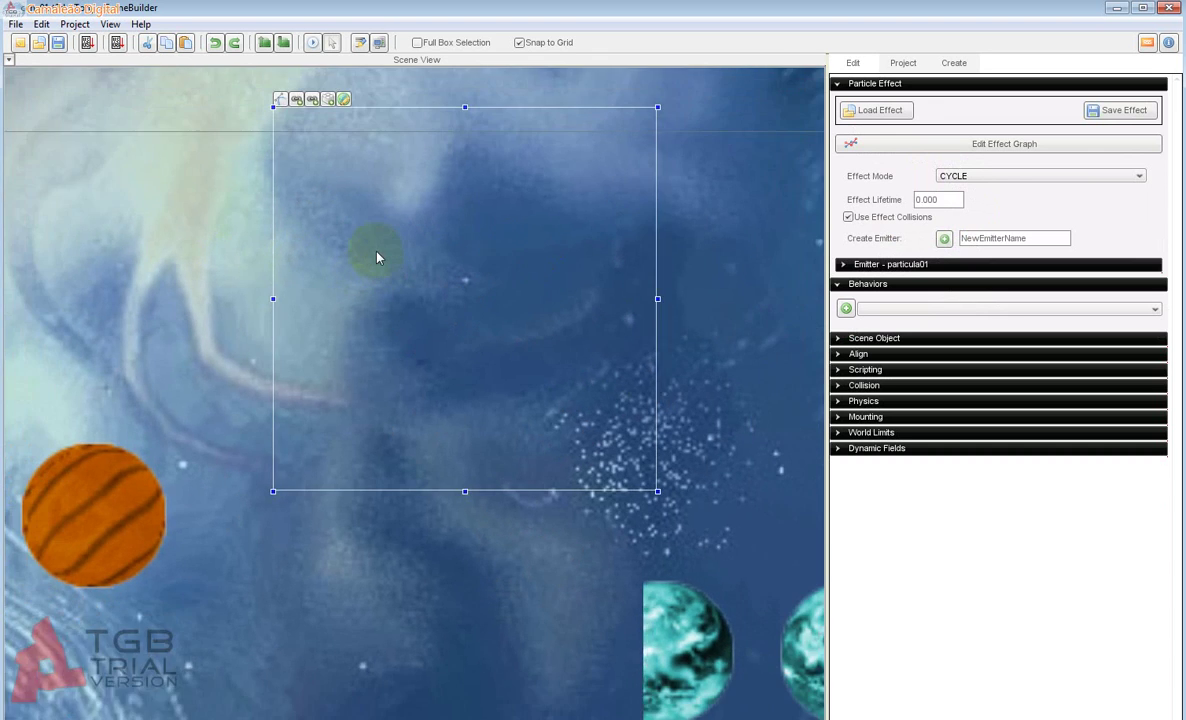
Step: Switch the particle effect's mode to KILL and check its behavior in the scene
click(968, 180)
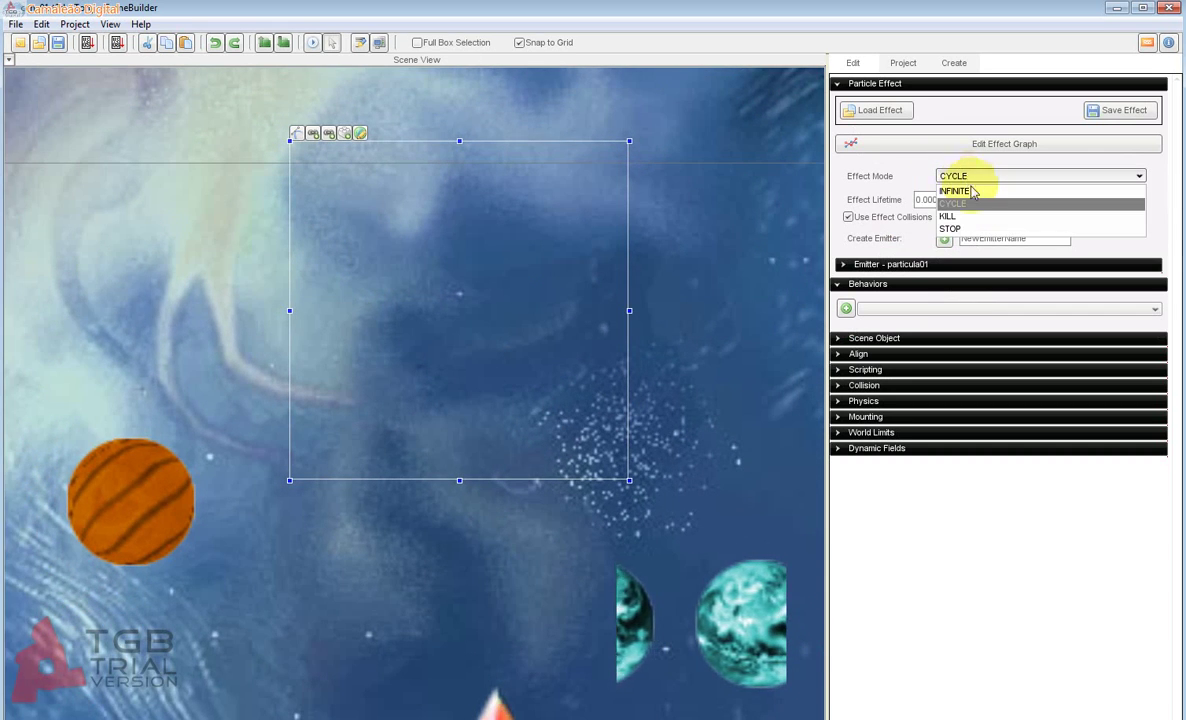
click(978, 218)
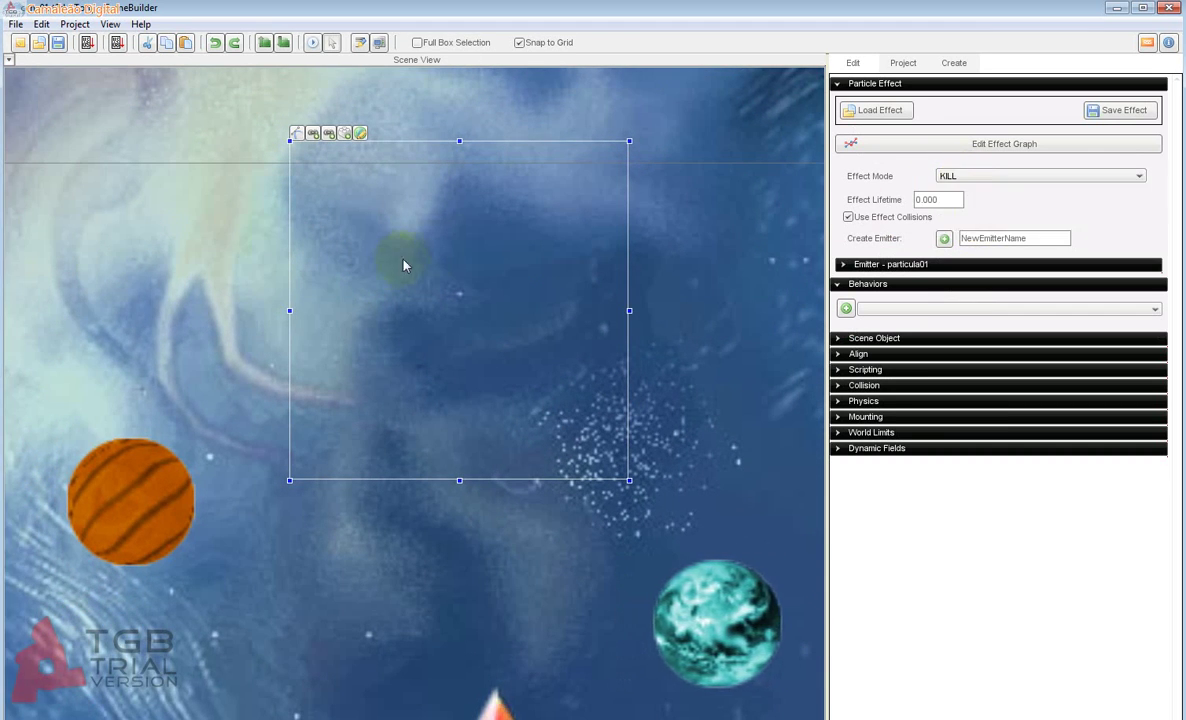
click(430, 246)
click(396, 278)
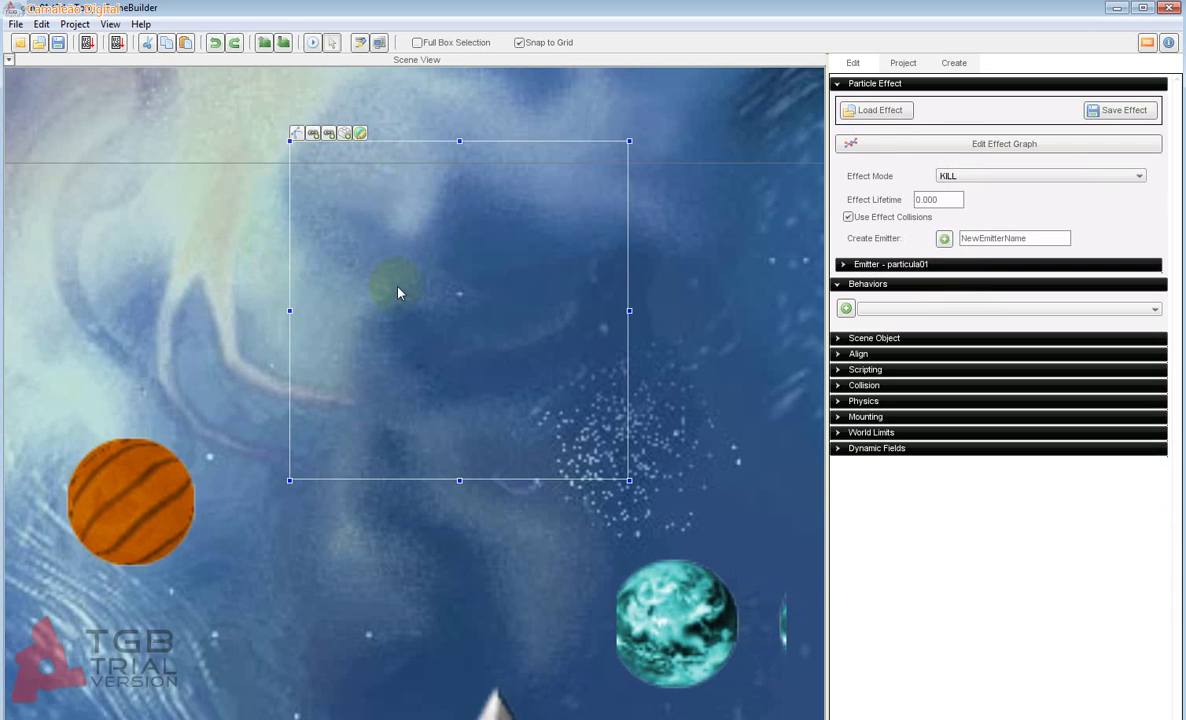
Step: Set the particle effect's mode back to INFINITE and preview the emission in the scene
click(968, 177)
click(955, 191)
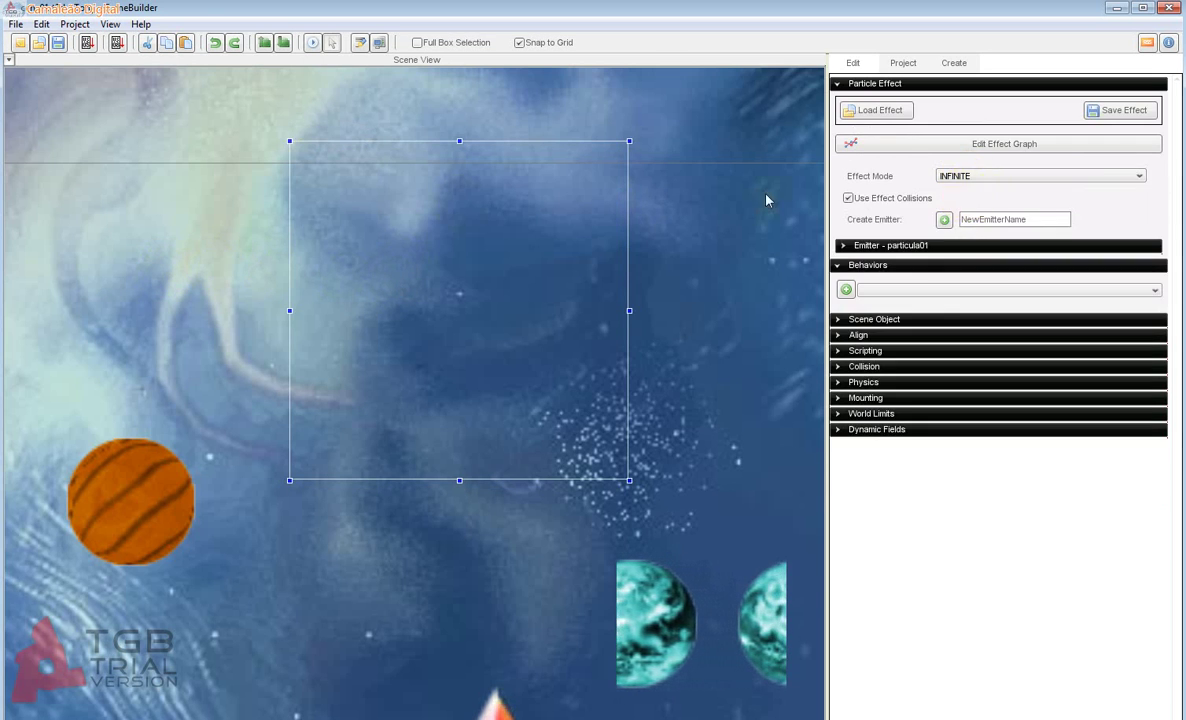
click(427, 189)
click(383, 246)
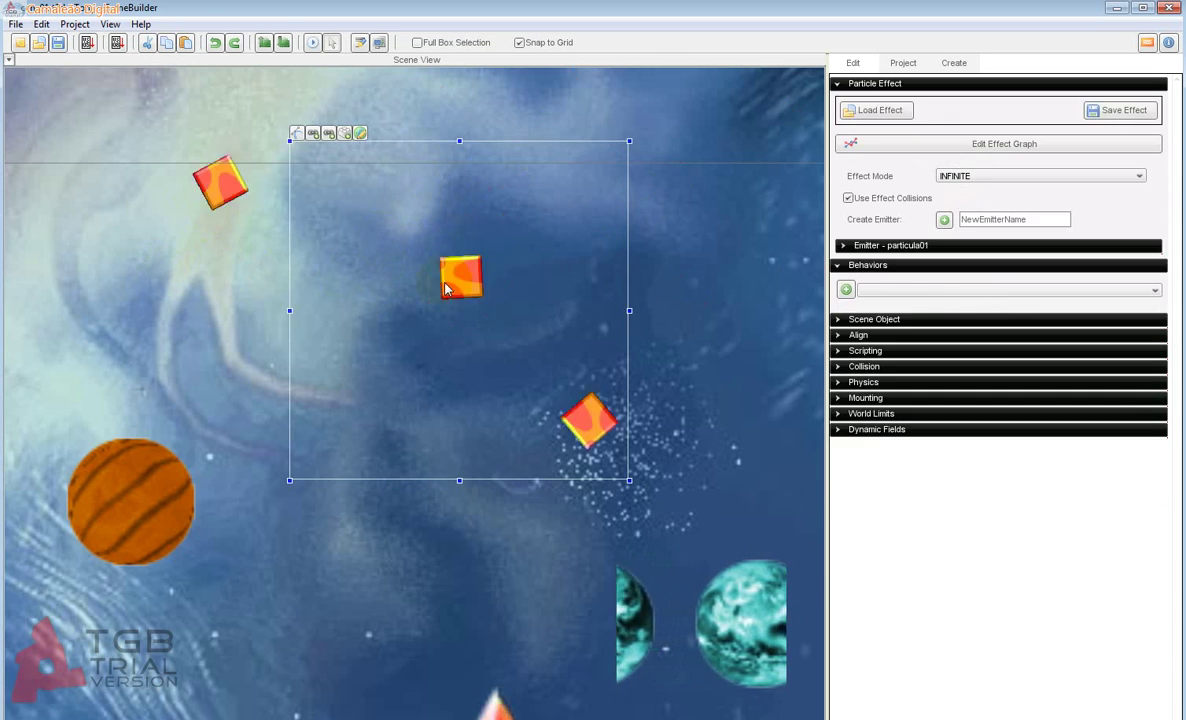
mouse_move(588, 299)
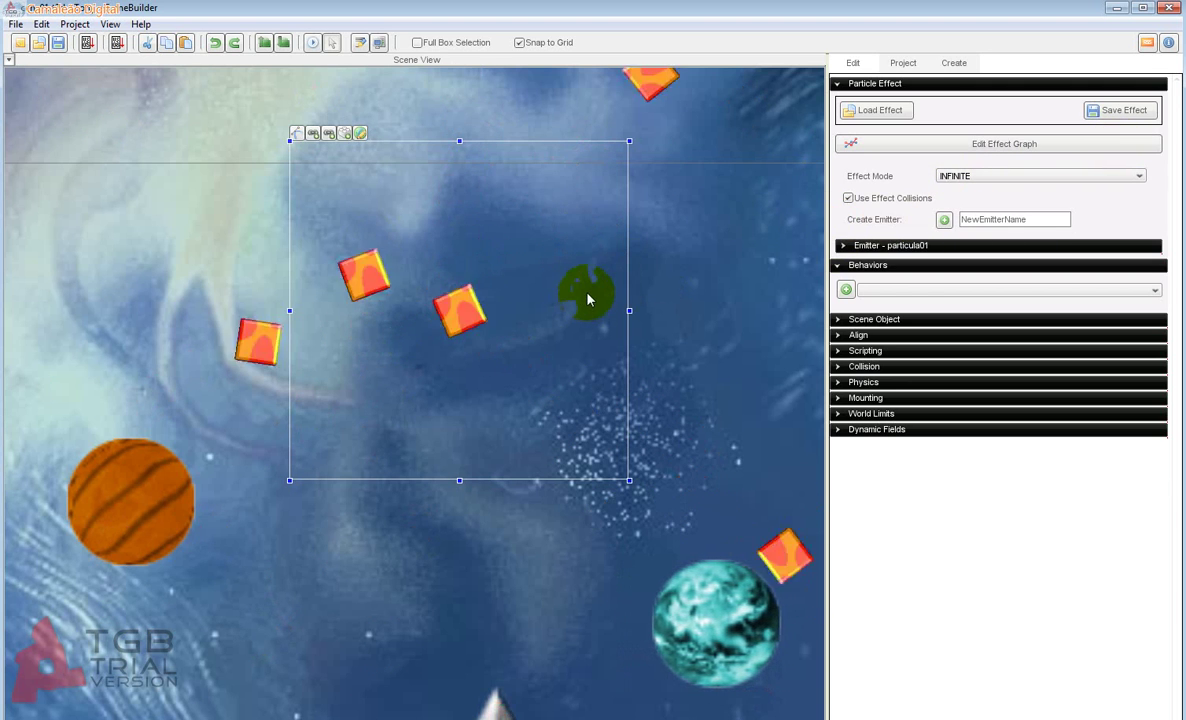
Step: Turn off Use Effect Collisions and set the particula01 emitter's image to puzzleGem_2ImageMap, frame 4
click(881, 203)
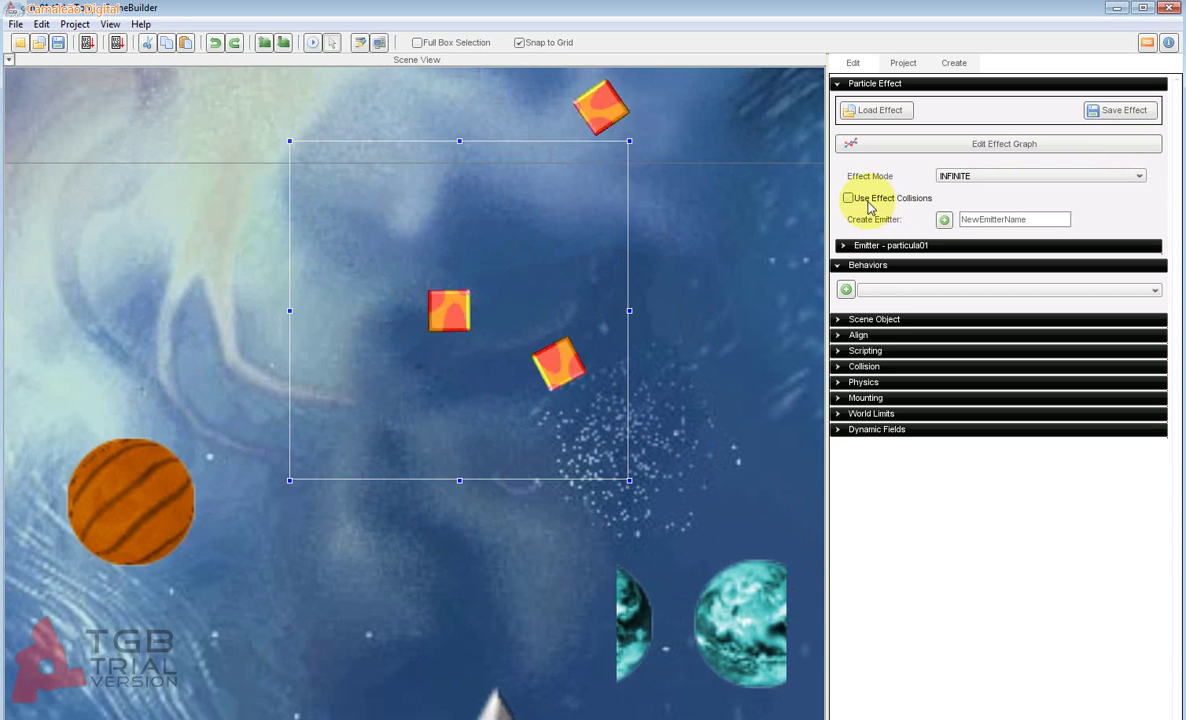
click(882, 246)
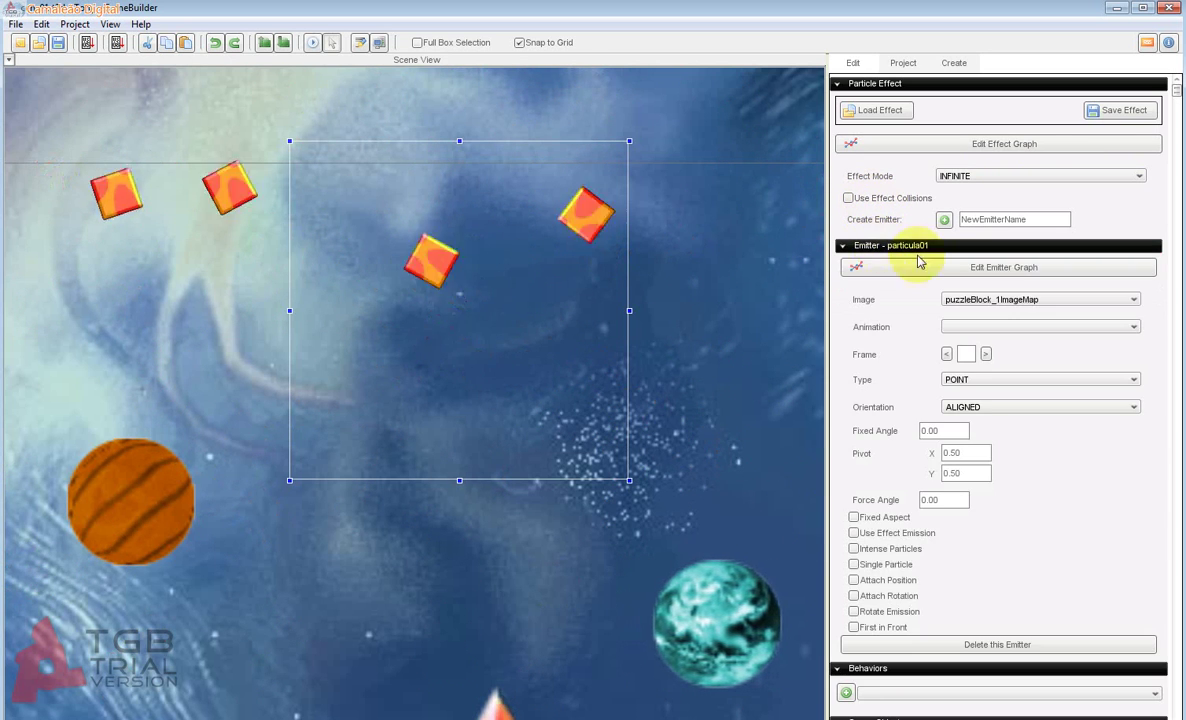
click(1030, 299)
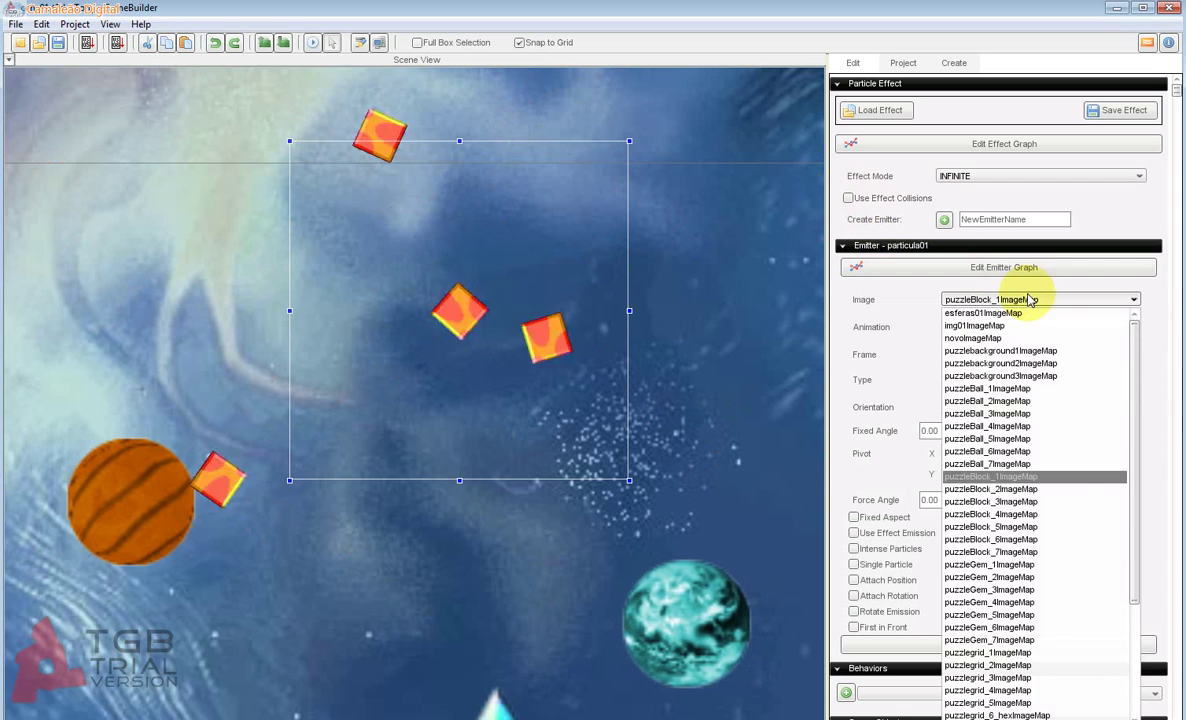
click(1062, 577)
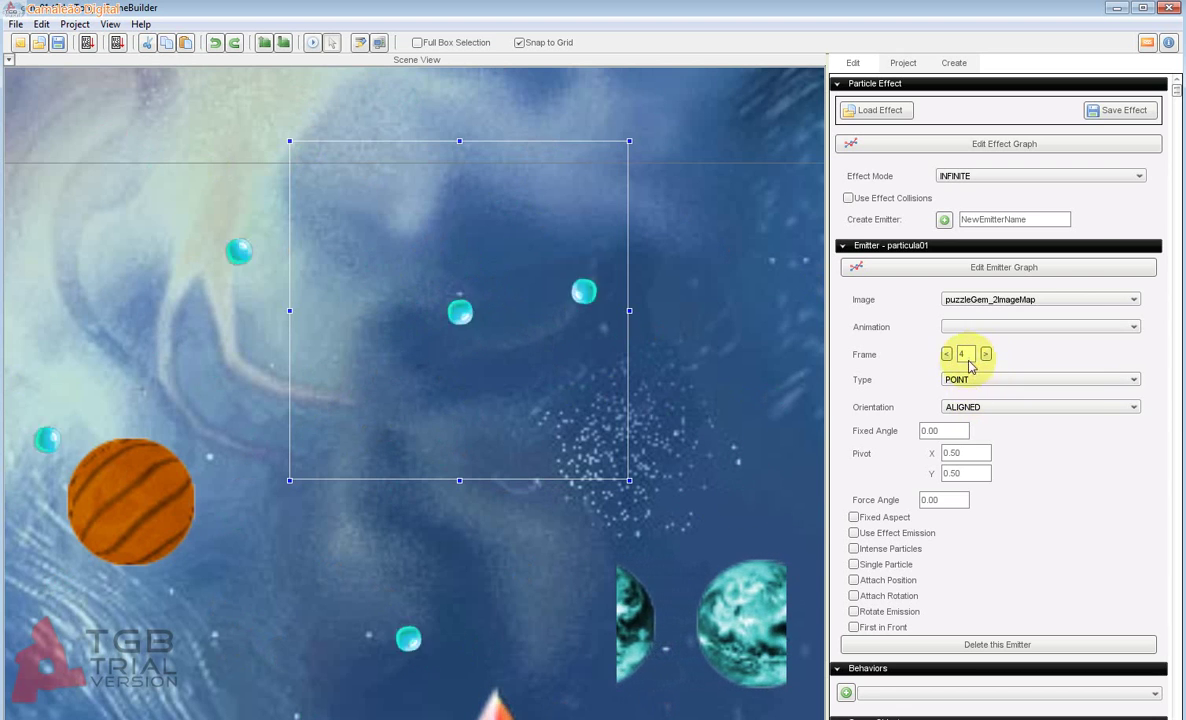
Step: Set the particula01 emitter's fixed angle to 90 and its pivot X to 0
click(952, 432)
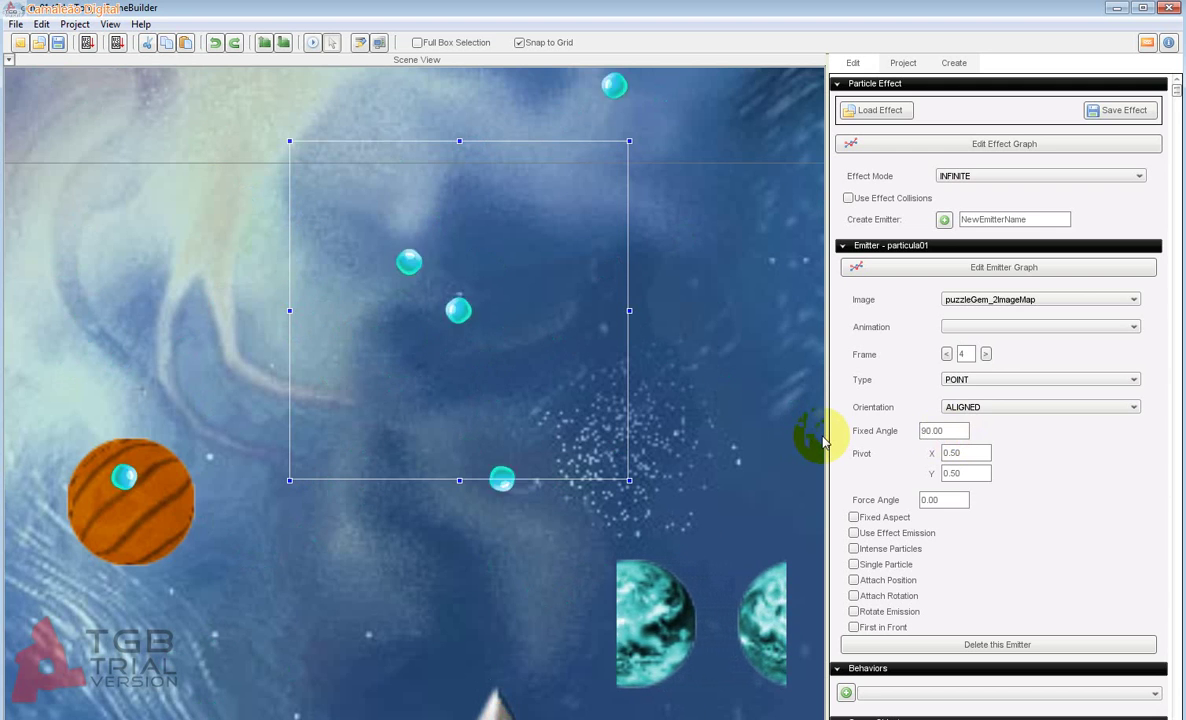
click(966, 454)
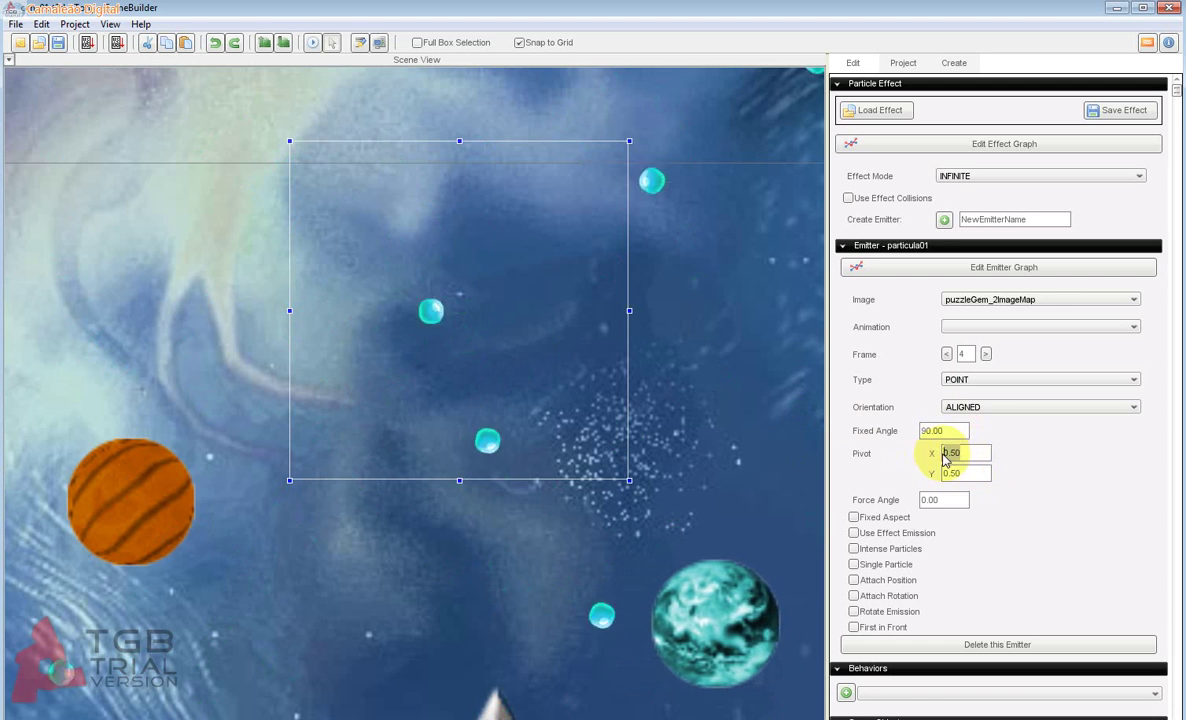
text(0)
click(967, 474)
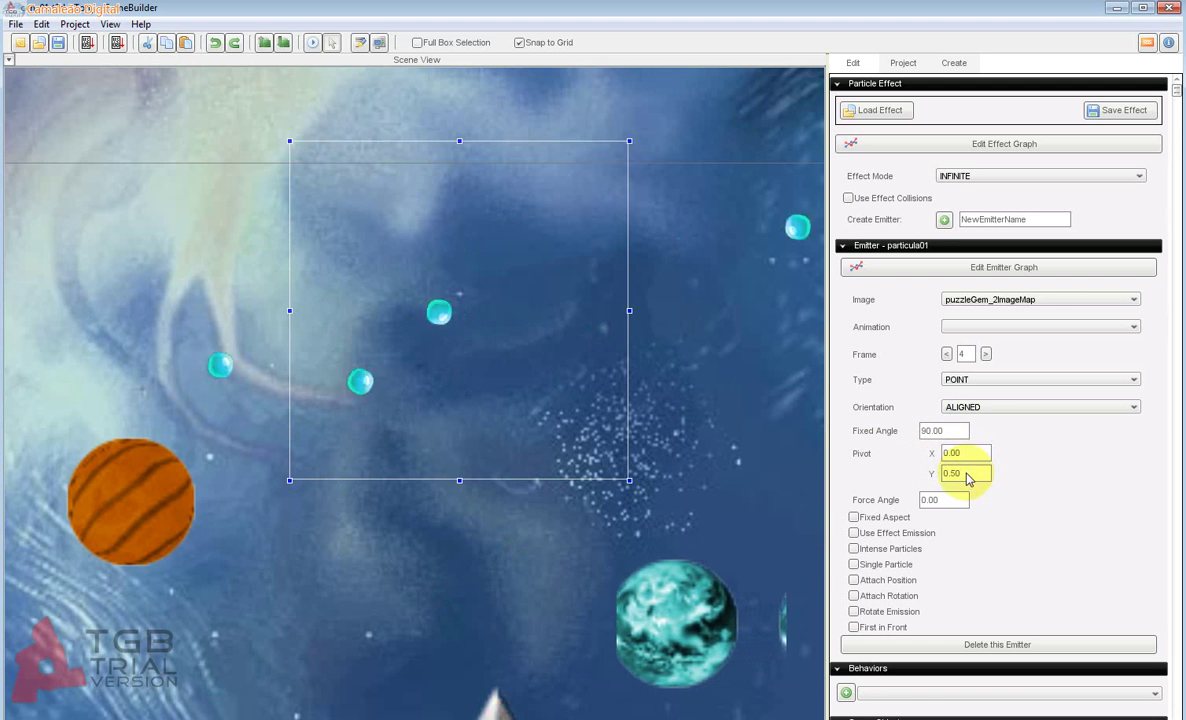
Step: Try the emitter pivot at X 7, Y 7 and at X 0, Y -7
click(964, 454)
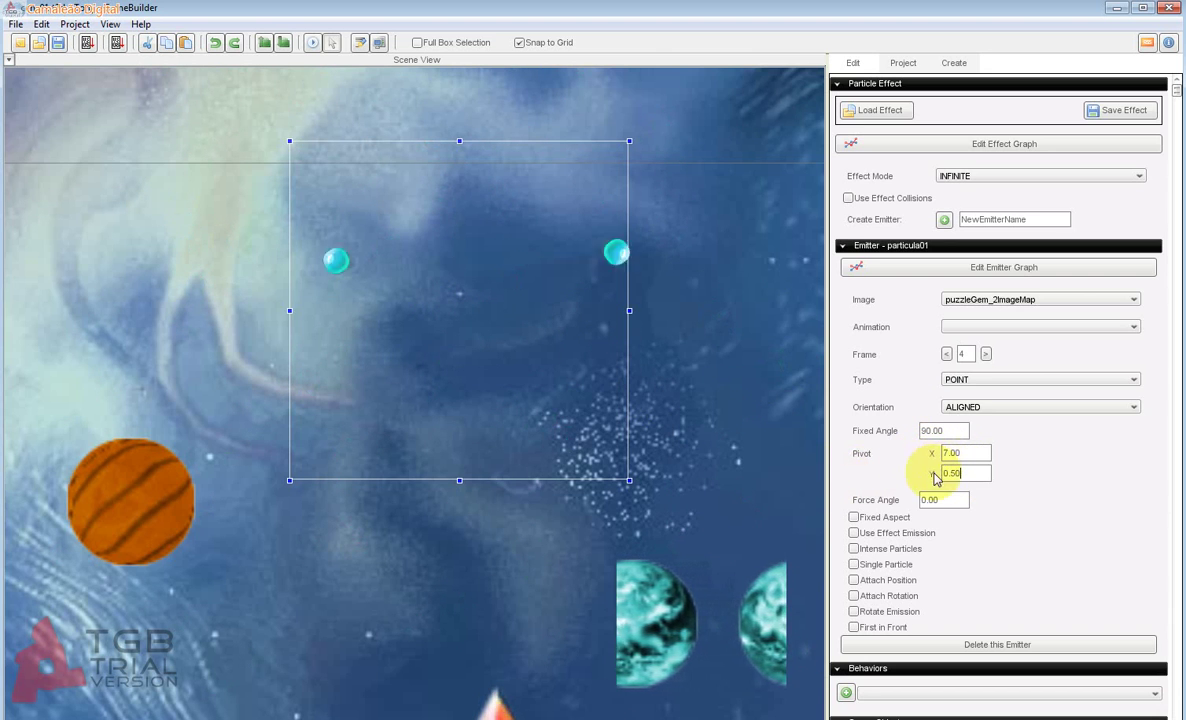
click(966, 473)
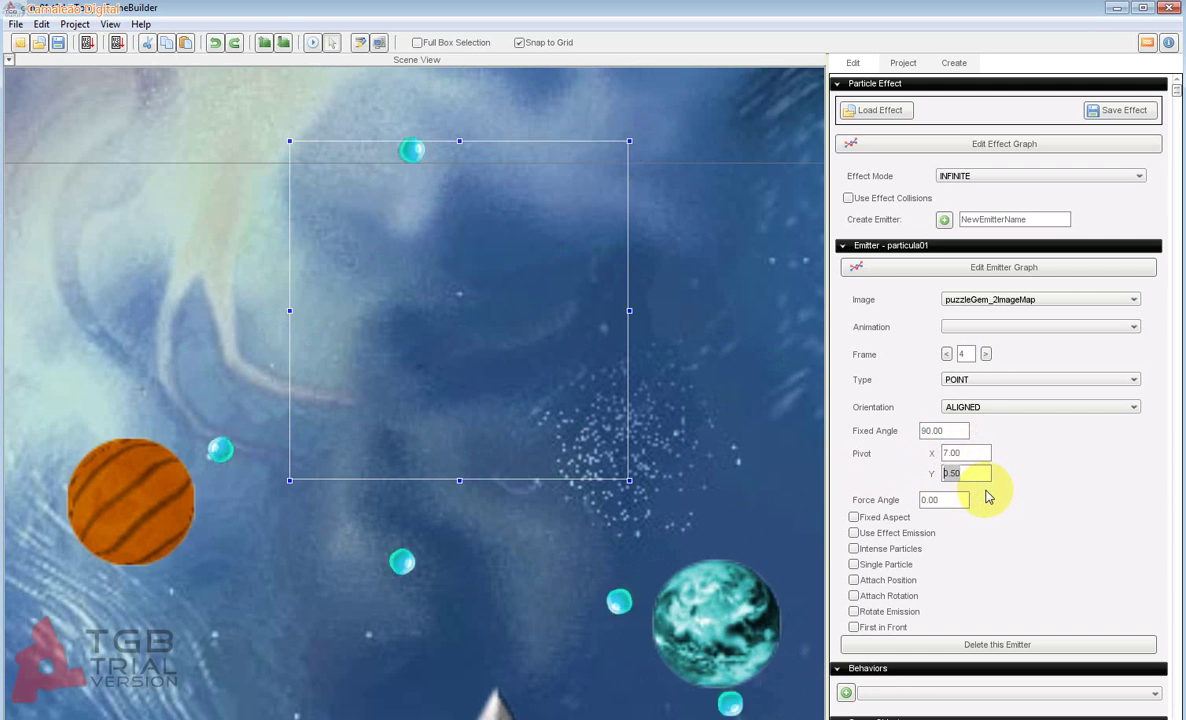
scroll(390, 405, down, 3)
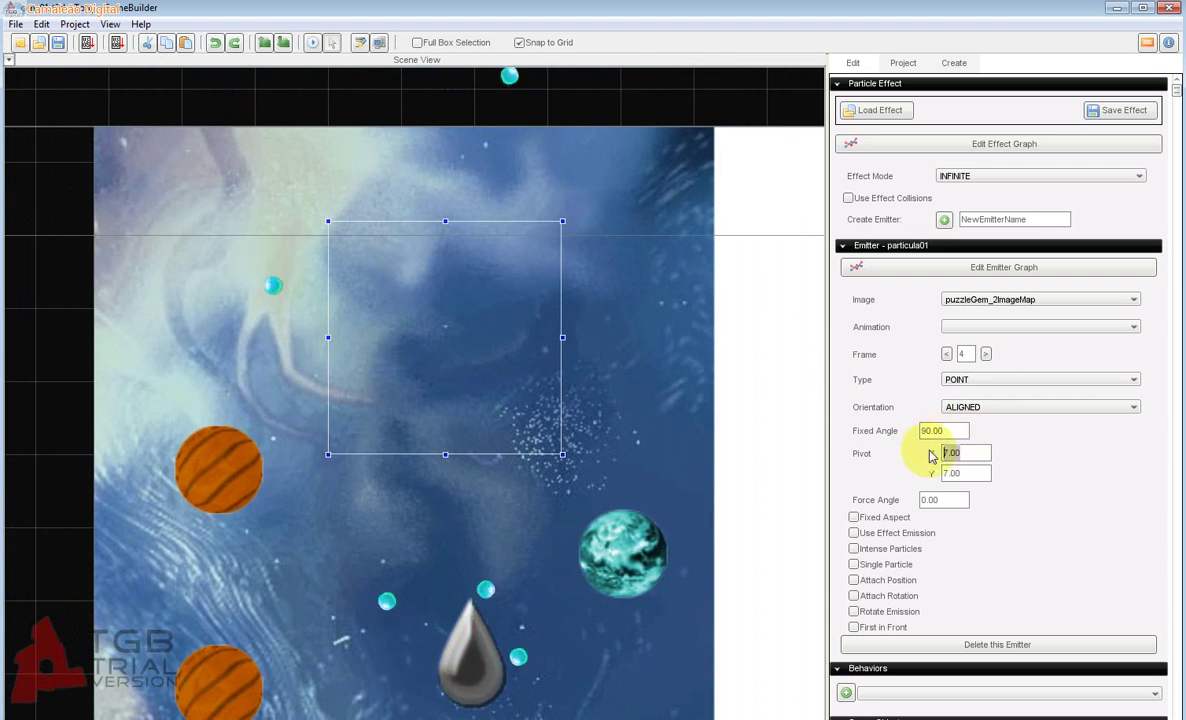
click(975, 478)
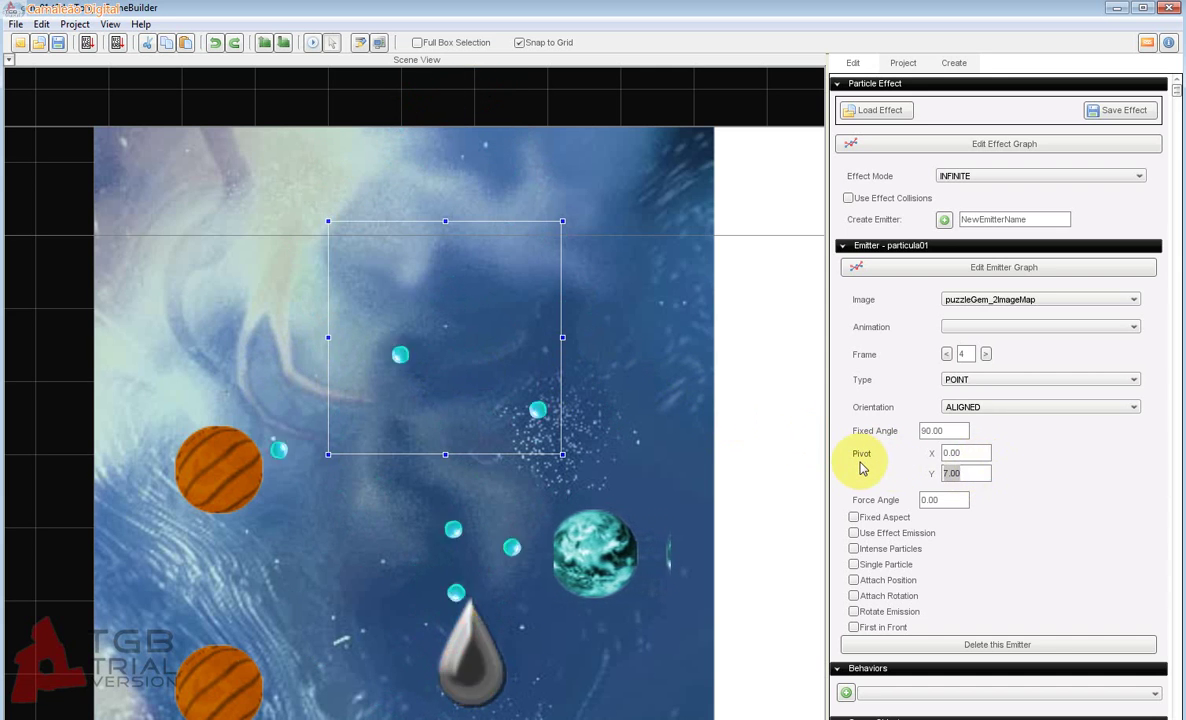
text(-7)
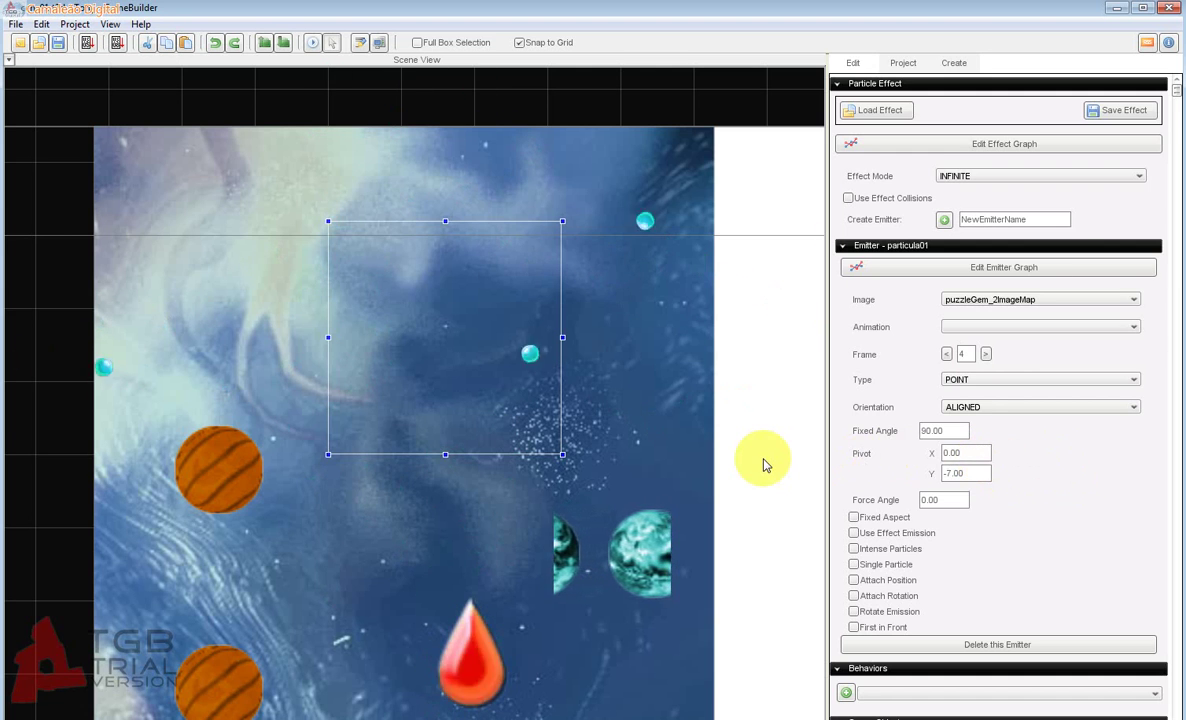
Step: Set the emitter's pivot to X -5 and Y 0
double_click(970, 475)
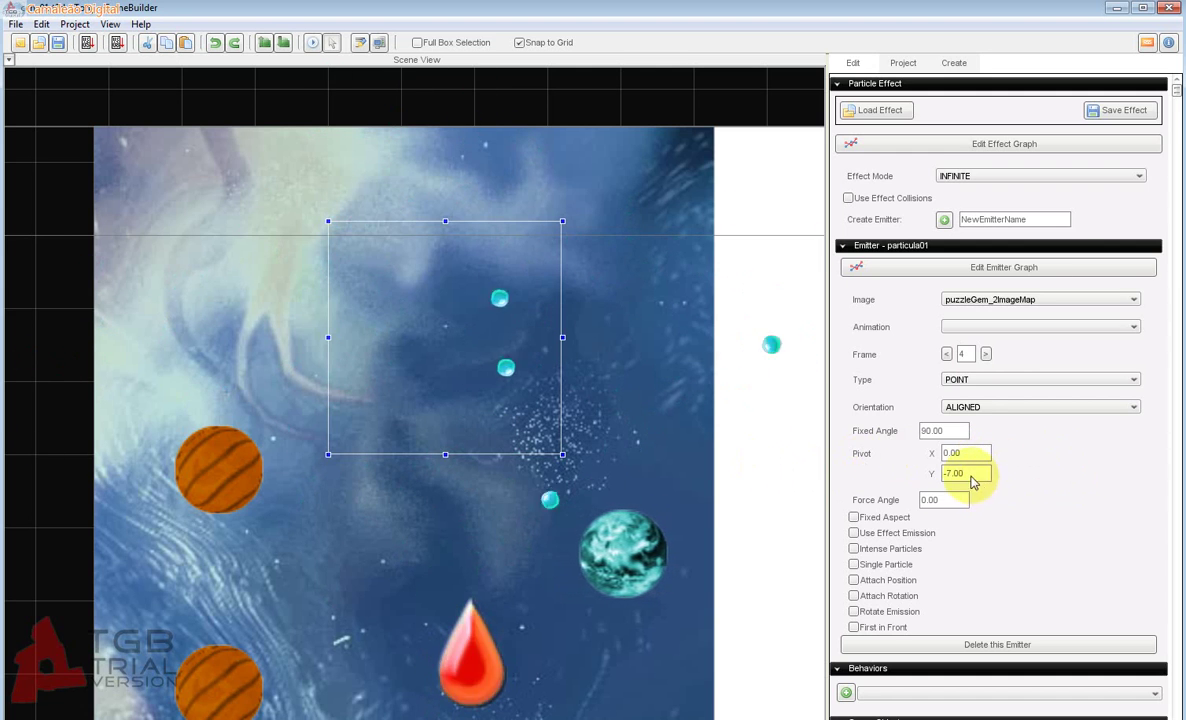
key(BackSpace)
click(983, 456)
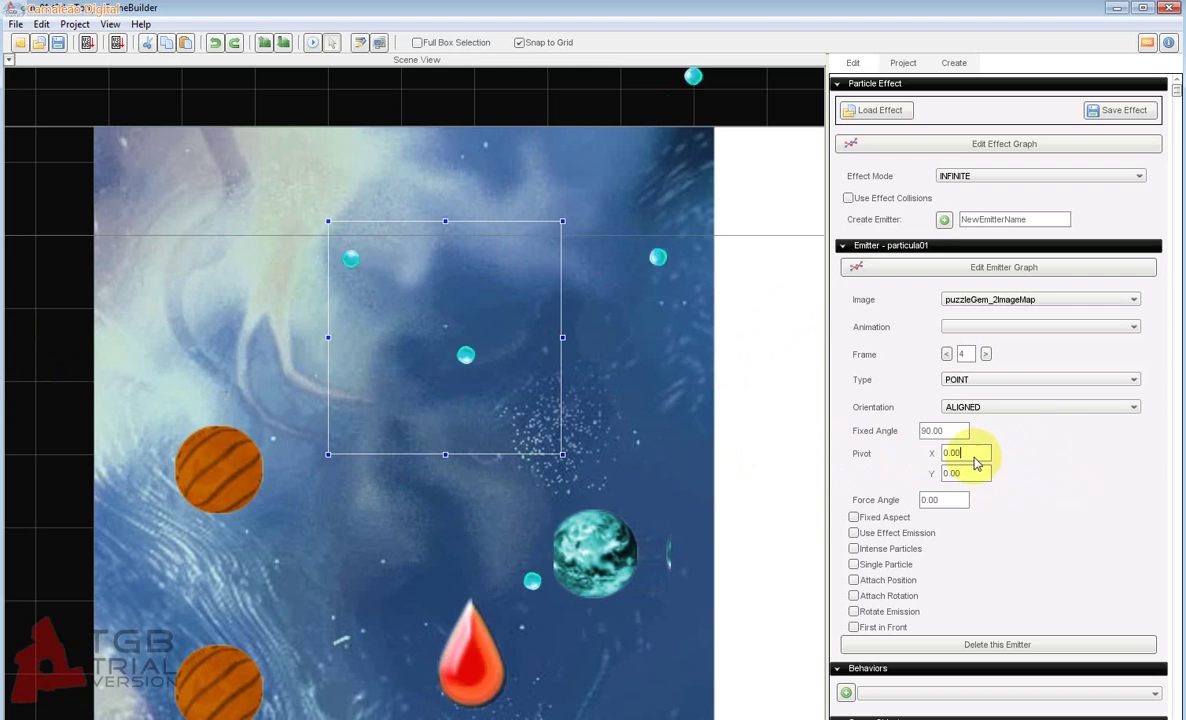
double_click(986, 460)
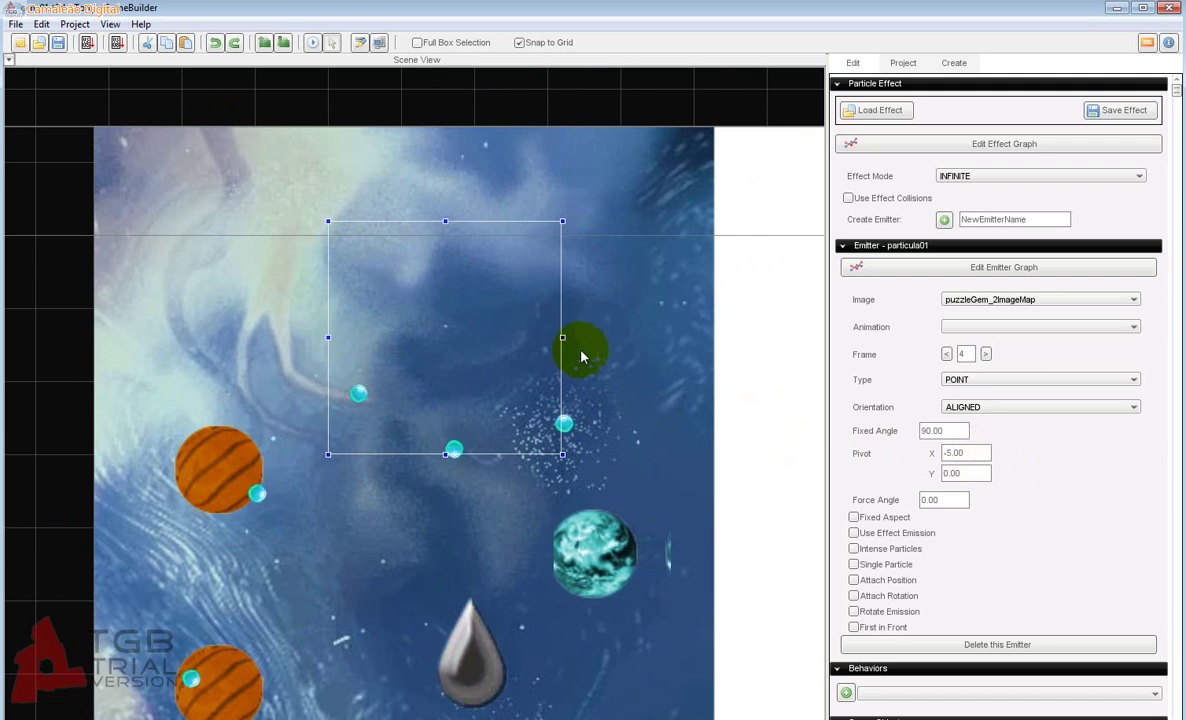
Step: Enable Use Effect Emission, Intense Particles and Attach Rotation for the emitter, and set its image to puzzleBlock_5ImageMap
double_click(940, 499)
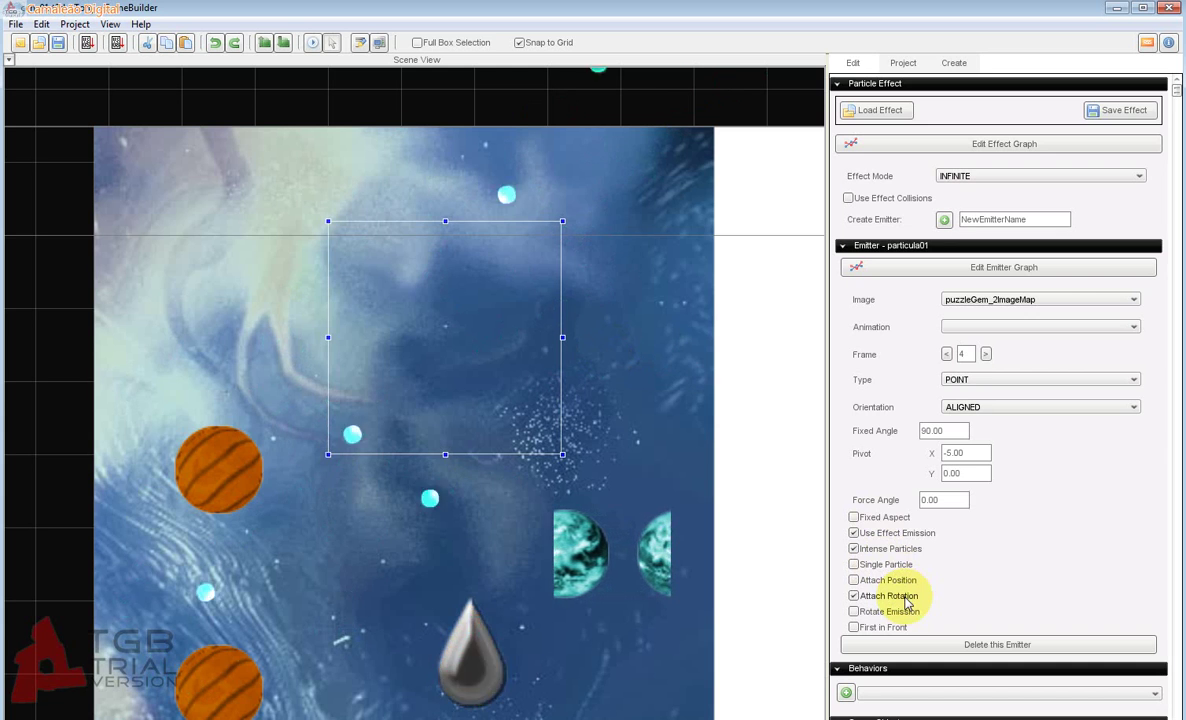
click(990, 299)
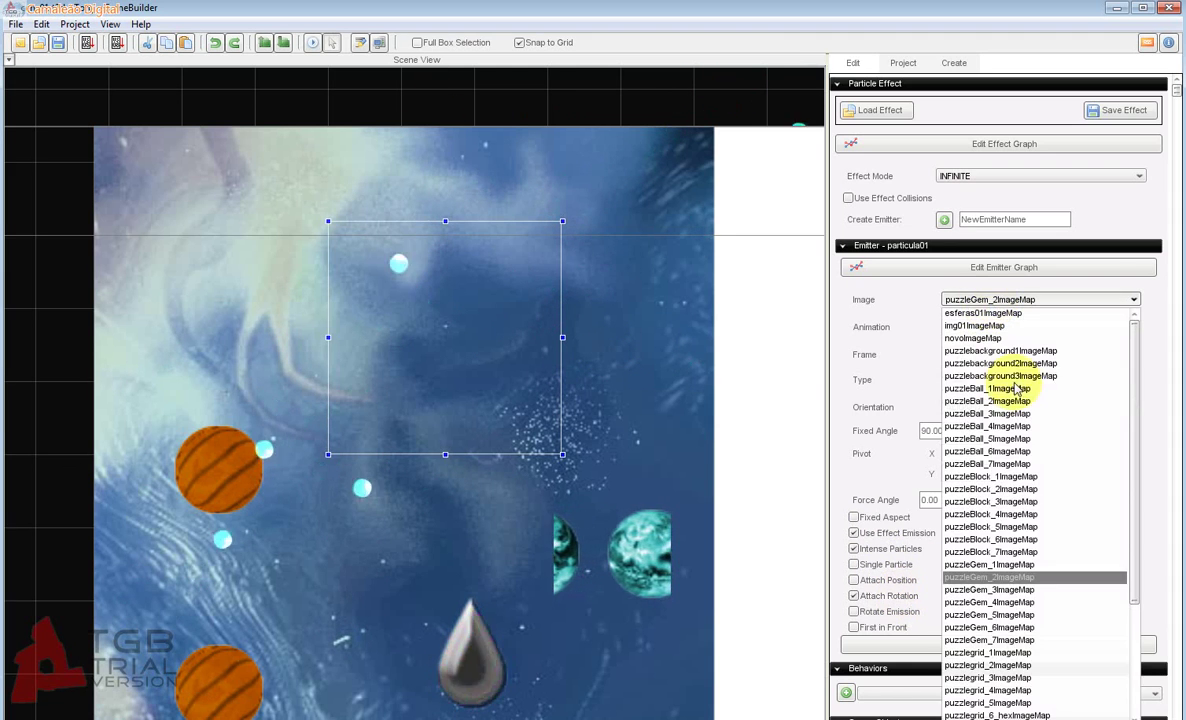
click(1027, 527)
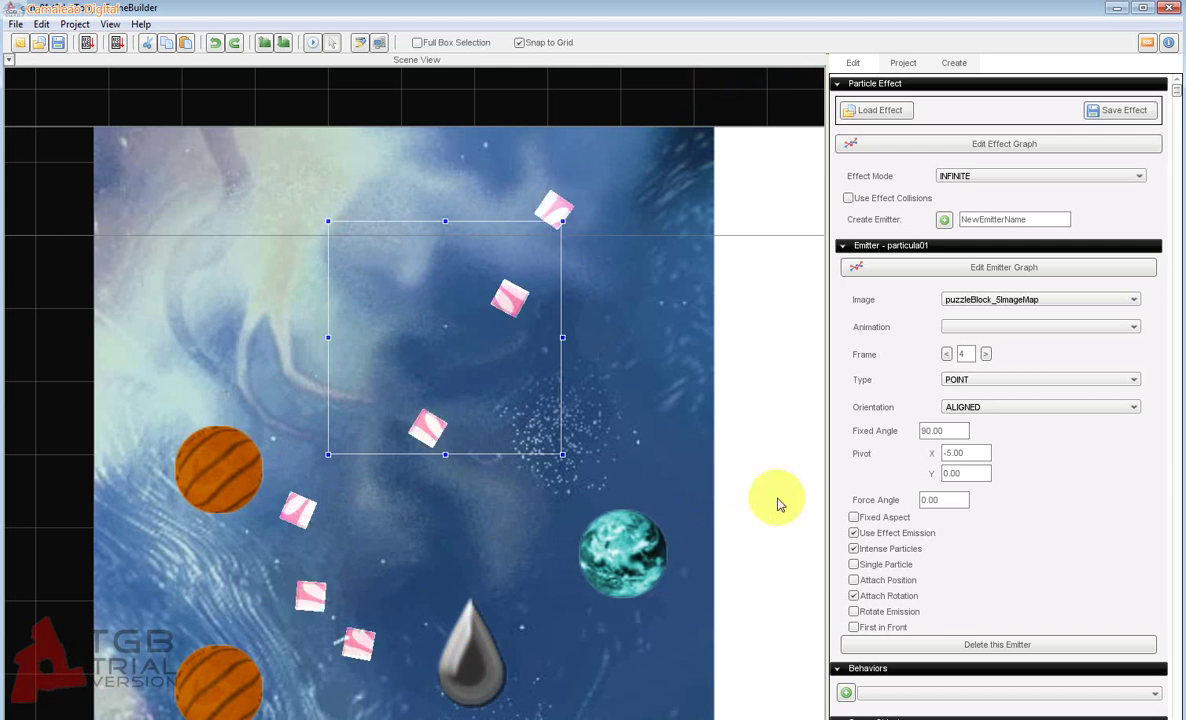
Step: Enable Rotate Emission and First in Front for the particula01 emitter, and try puzzleBall_2ImageMap as its image
click(900, 613)
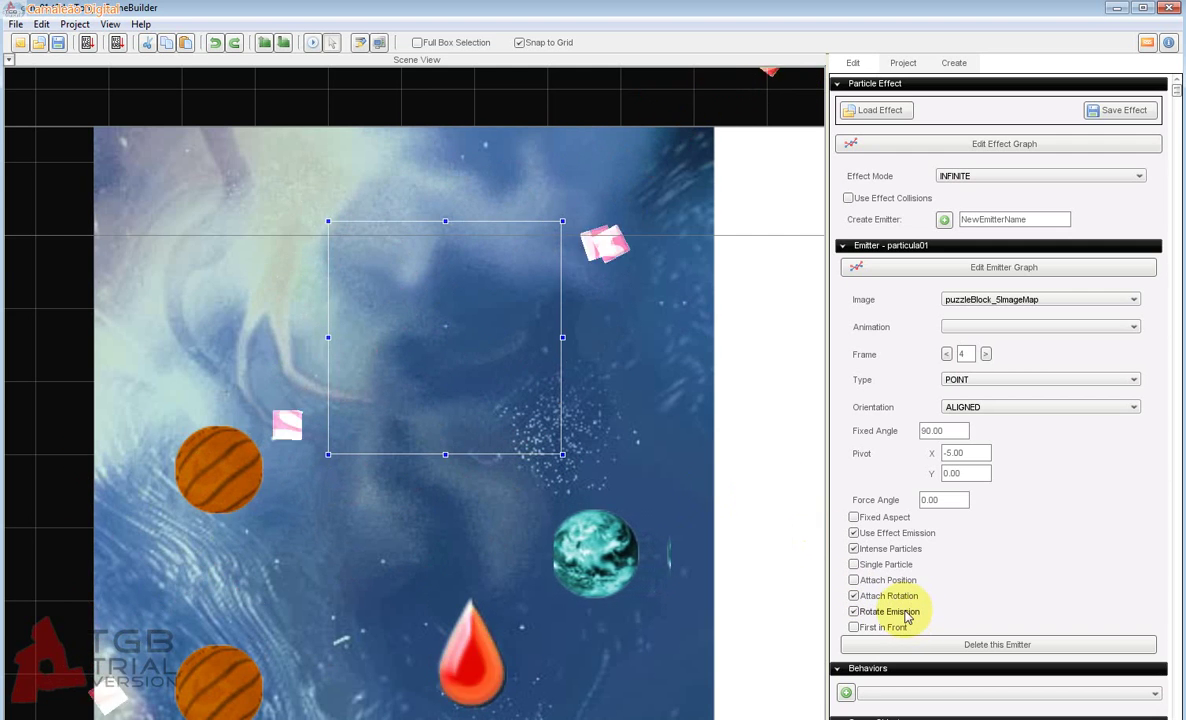
click(903, 631)
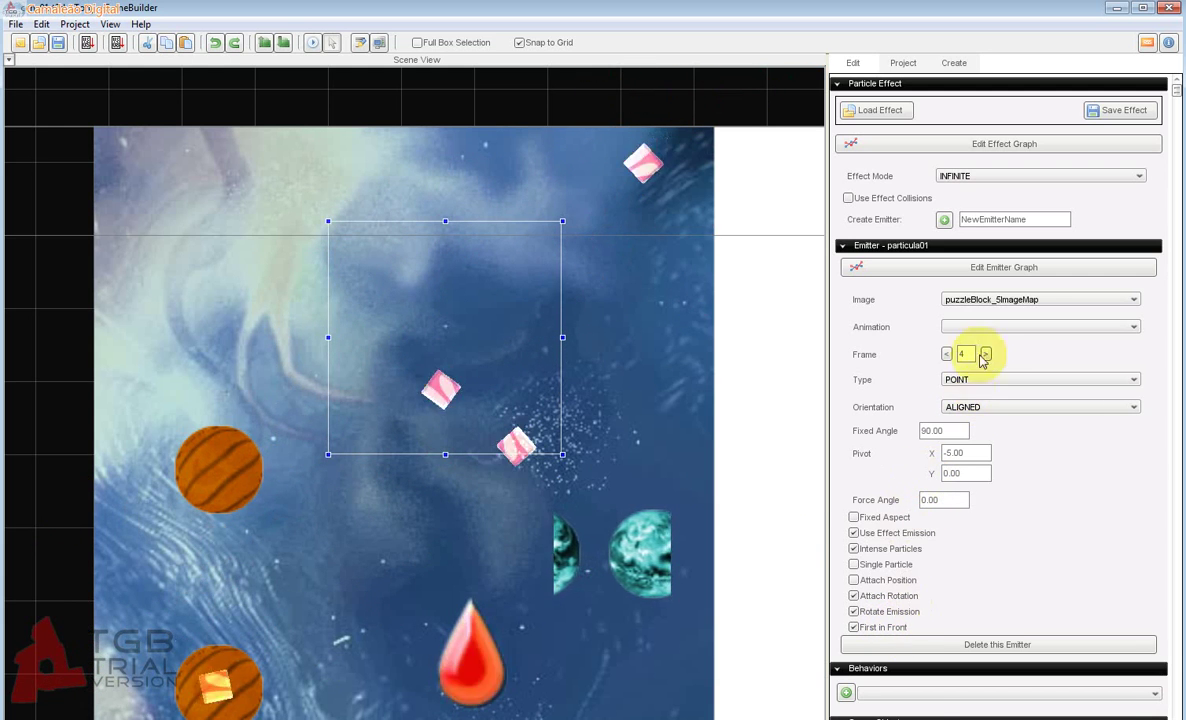
click(976, 301)
click(1007, 403)
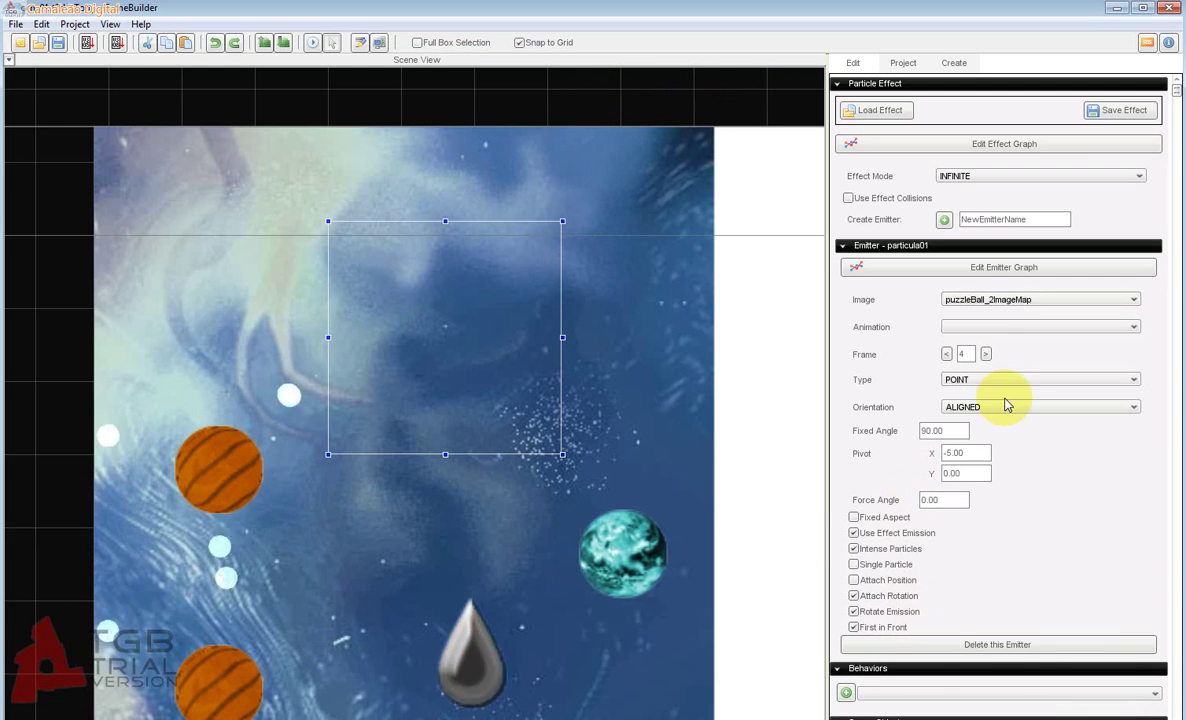
Step: Set the emitter's image to puzzleGem_4ImageMap and its frame to 1
click(997, 299)
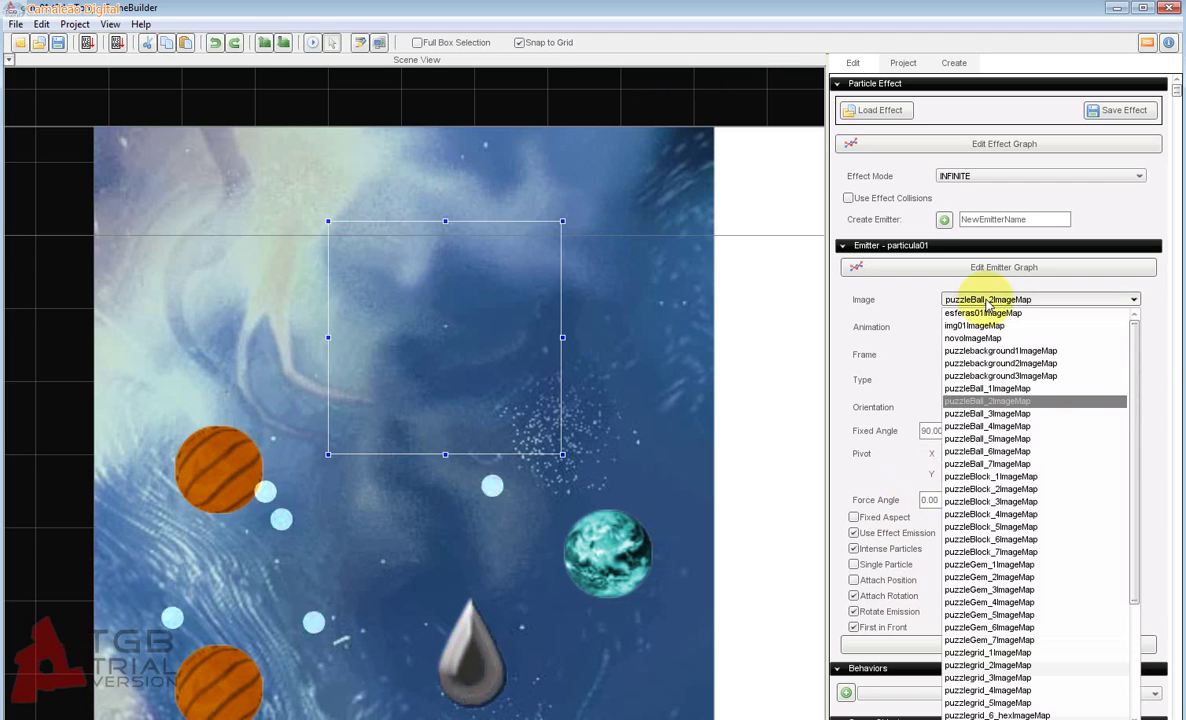
click(1057, 605)
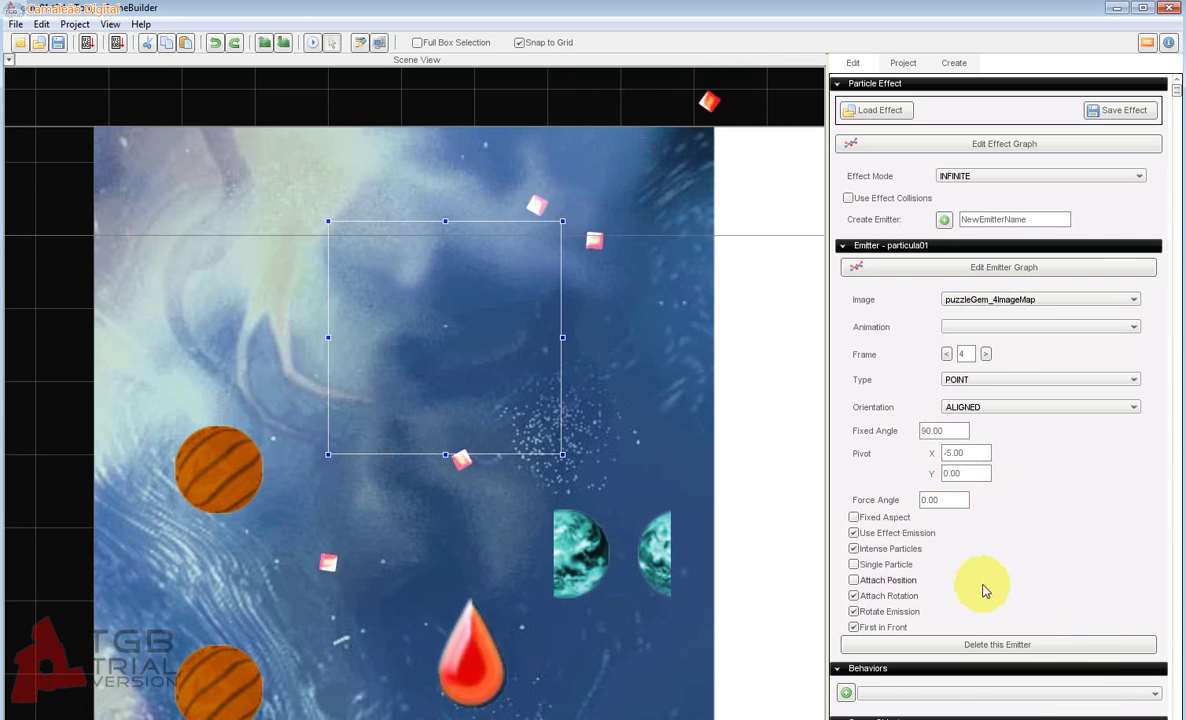
scroll(983, 595, down, 1)
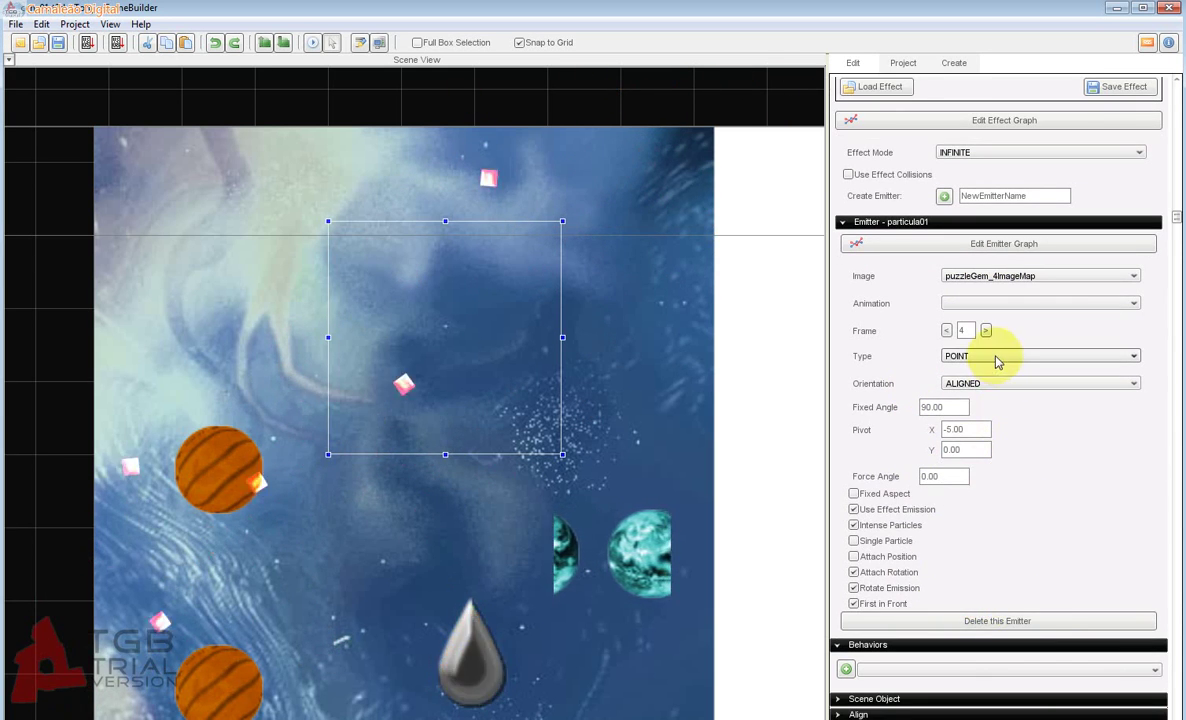
click(946, 330)
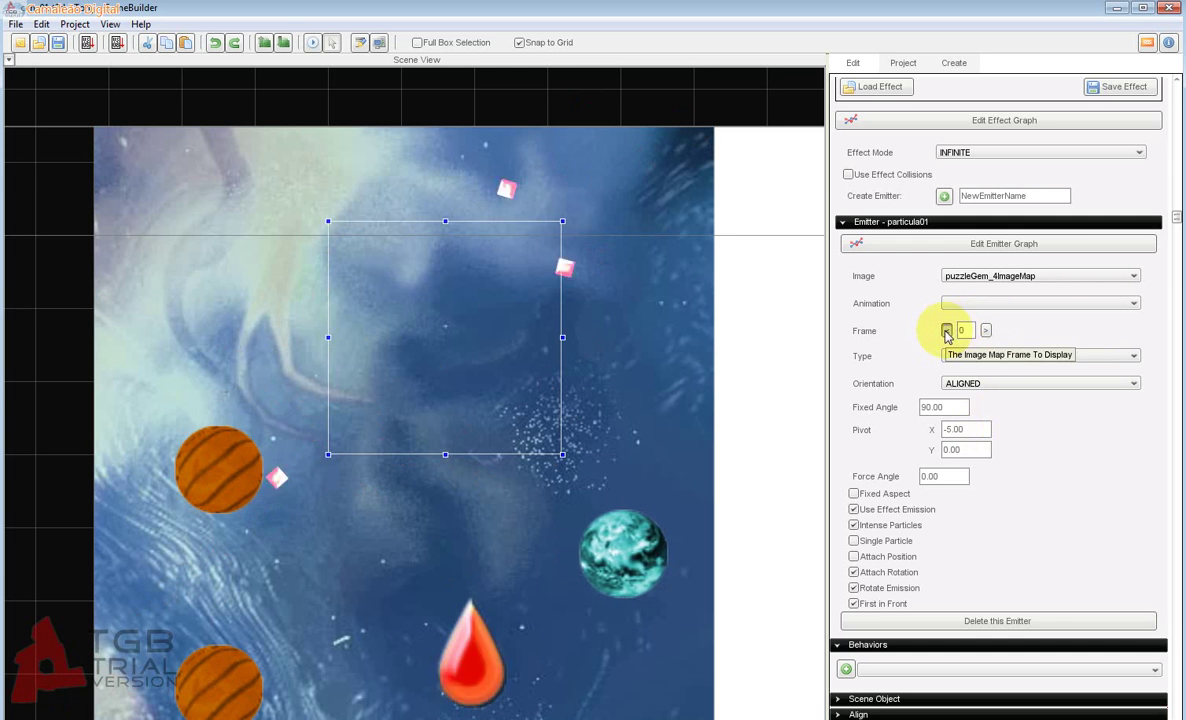
scroll(980, 330, up, 1)
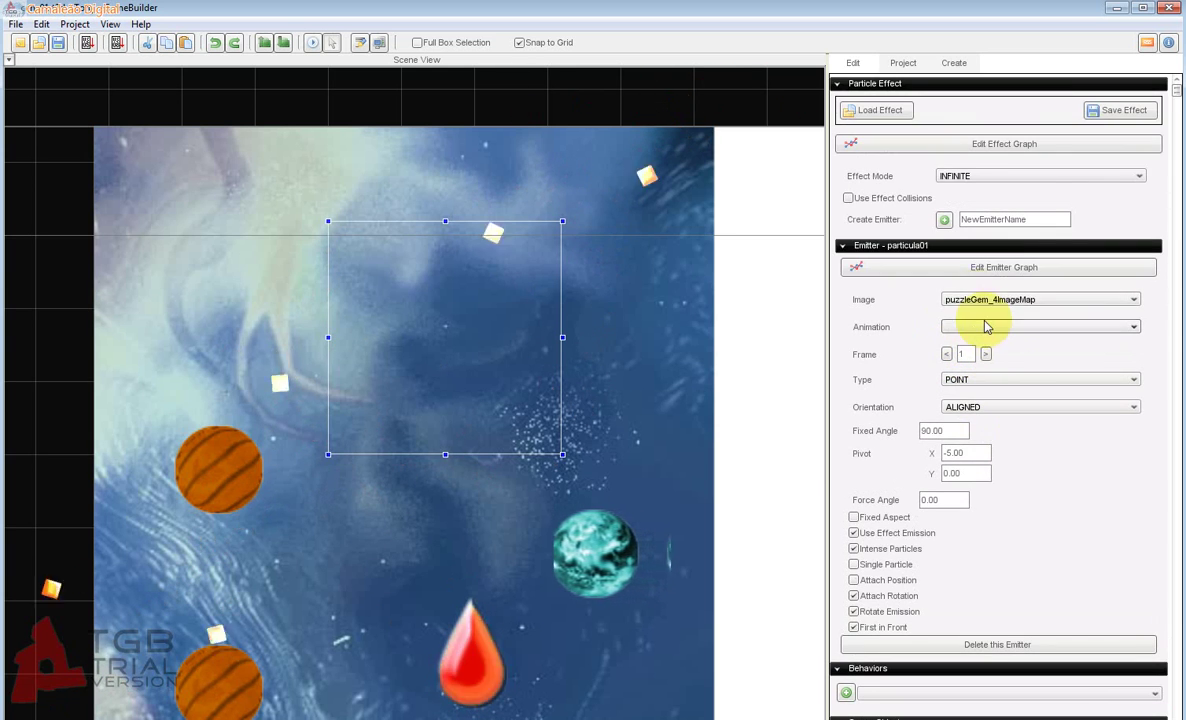
Step: Raise the Particle Life Base key at time 0 to 10 in the emitter graph
click(920, 268)
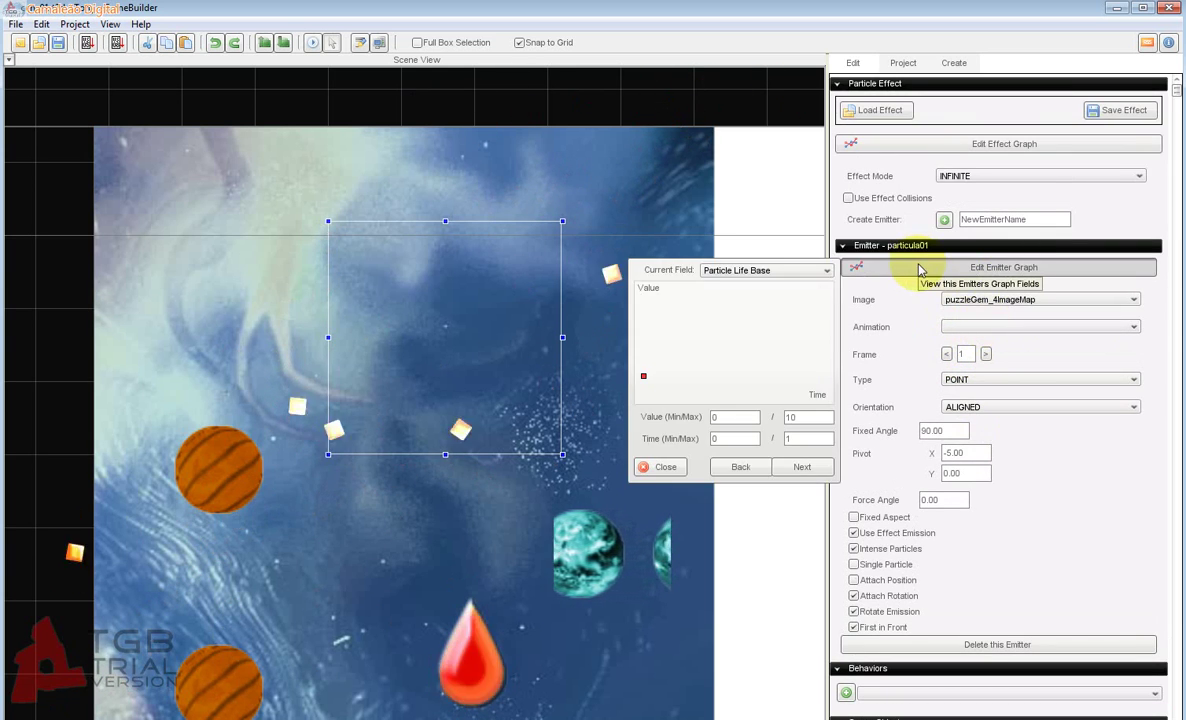
click(758, 271)
click(712, 285)
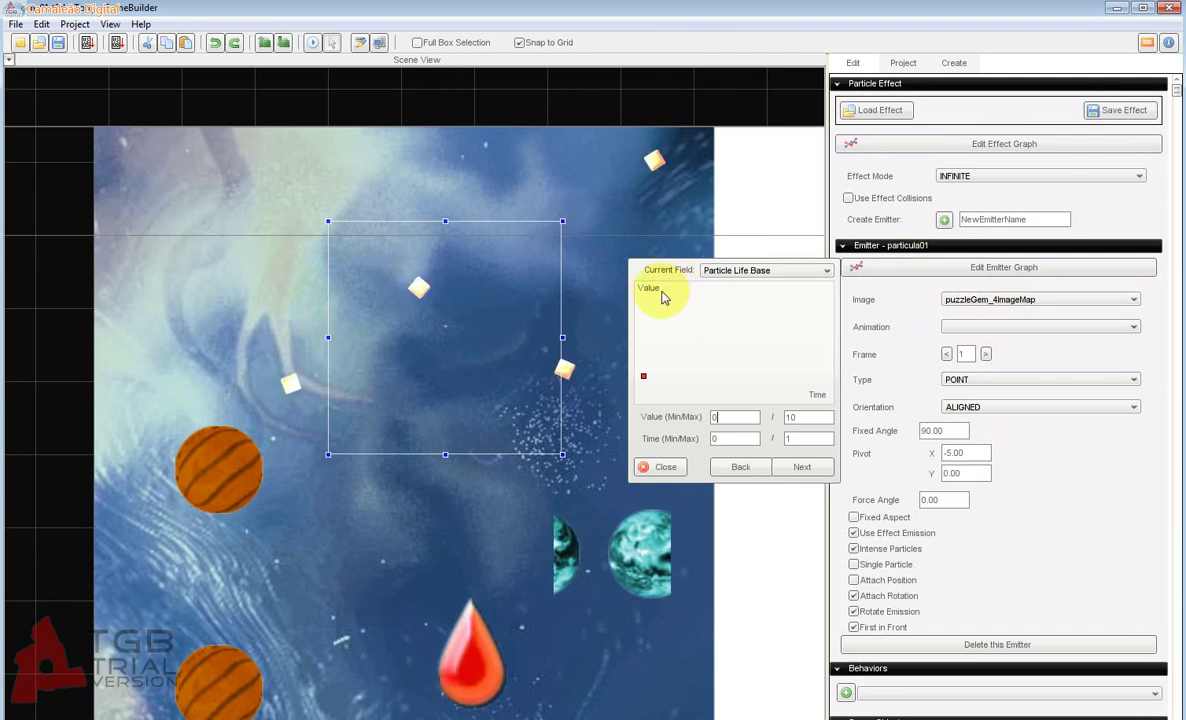
drag(644, 376, 677, 298)
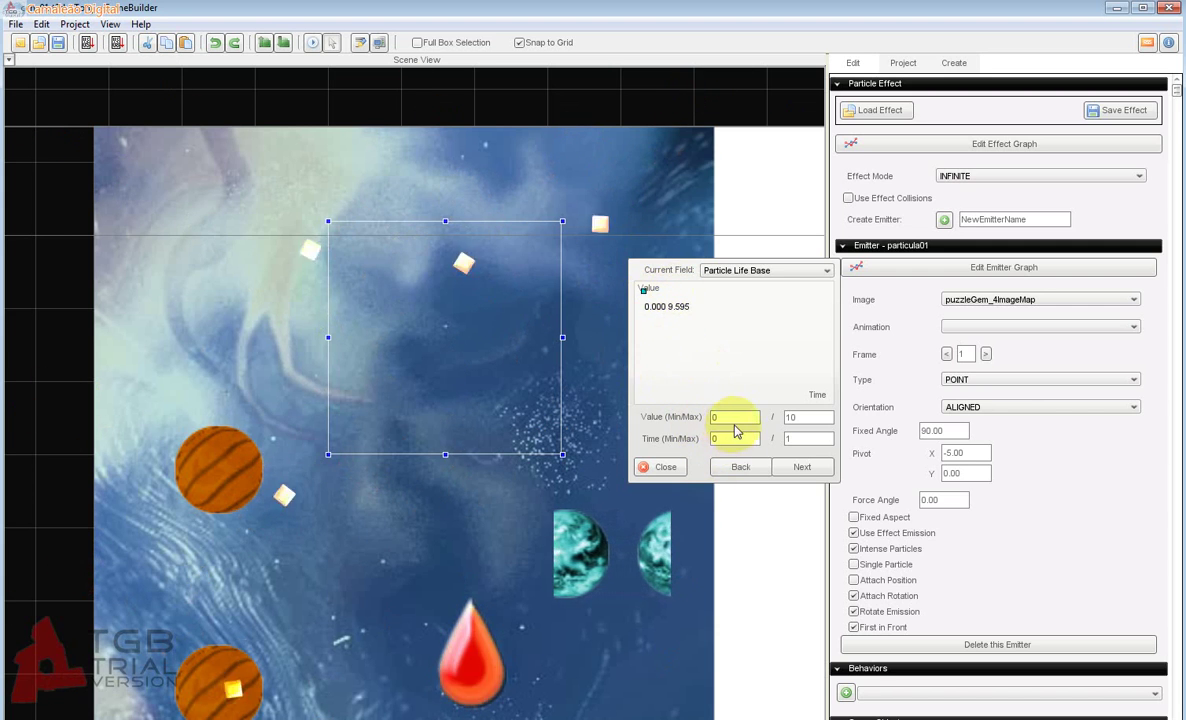
drag(645, 292, 706, 289)
Step: Set the emitter's Green Color Life key at time 0 to about 0.994, and switch the graph to Blue Color Life
click(722, 270)
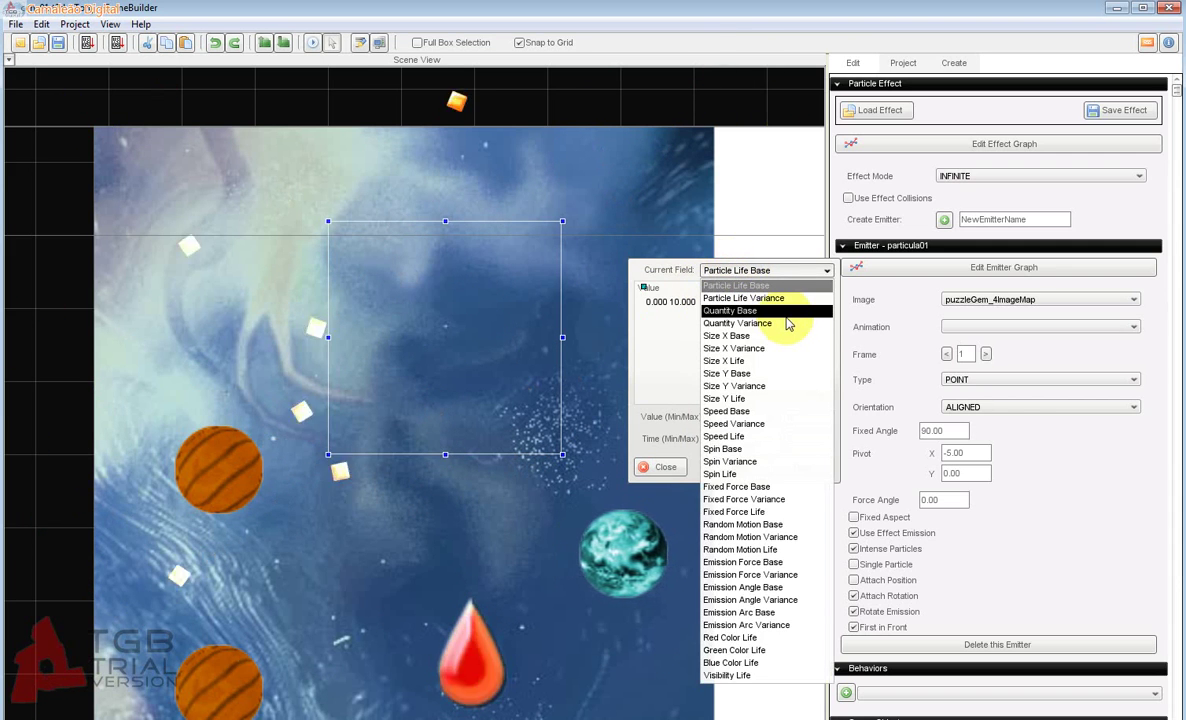
click(765, 272)
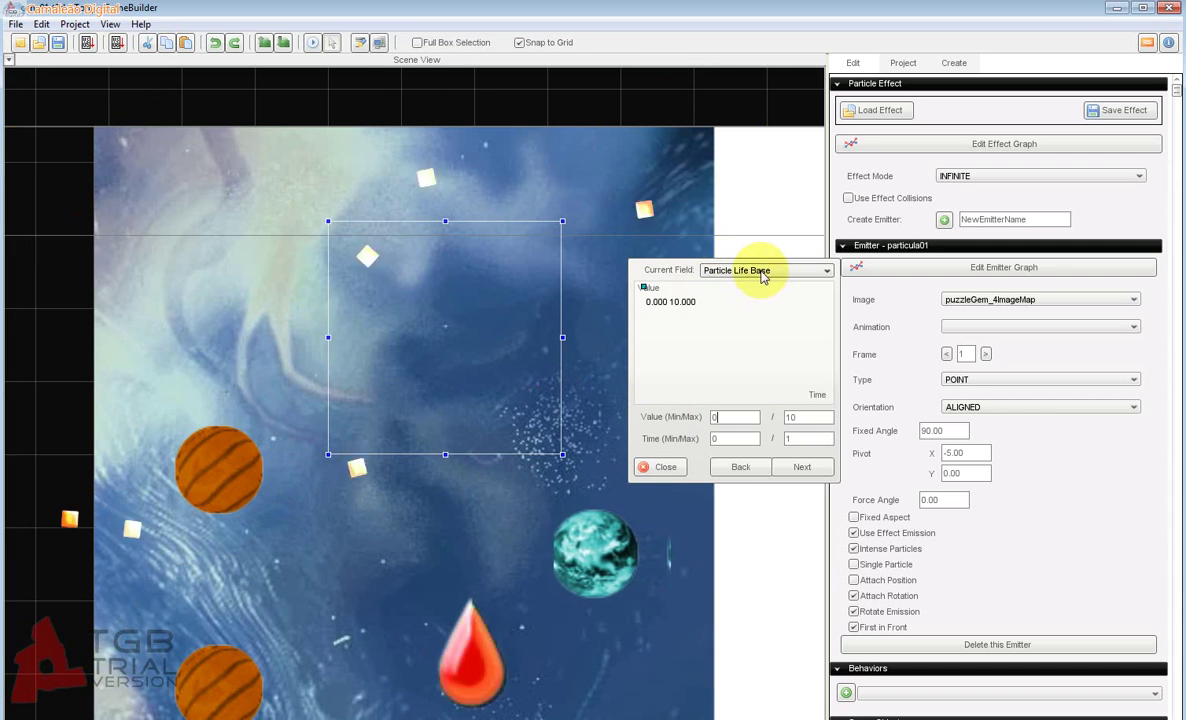
click(762, 272)
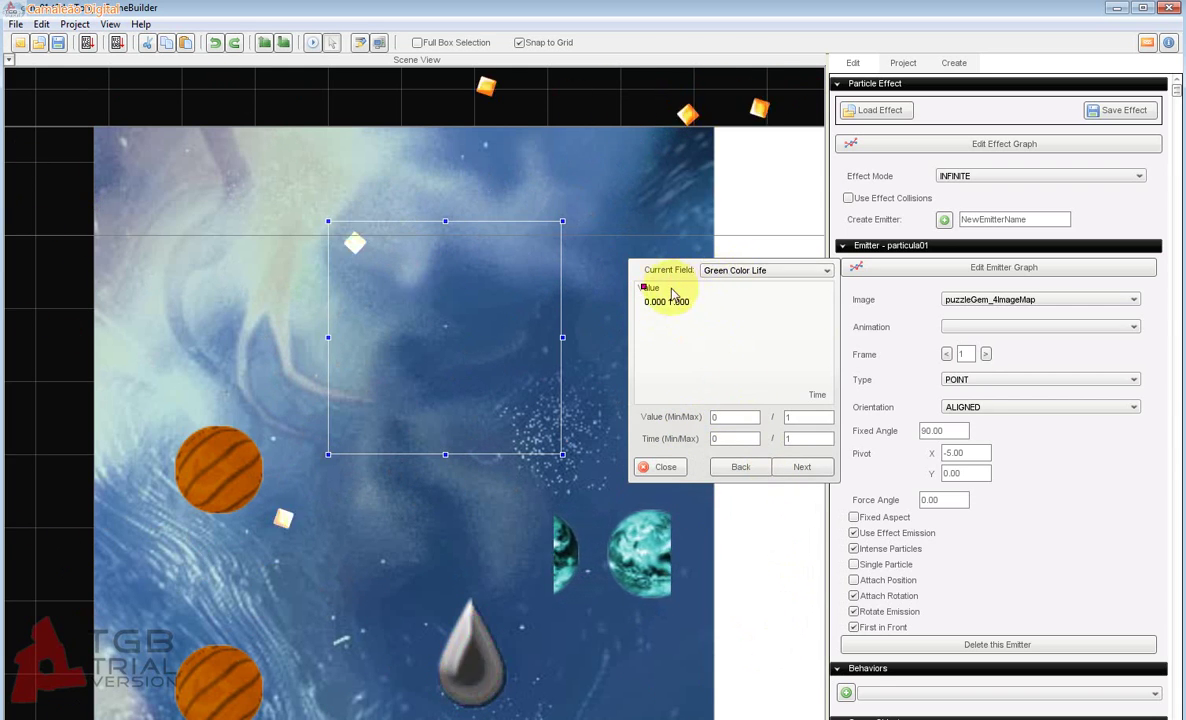
drag(646, 290, 682, 292)
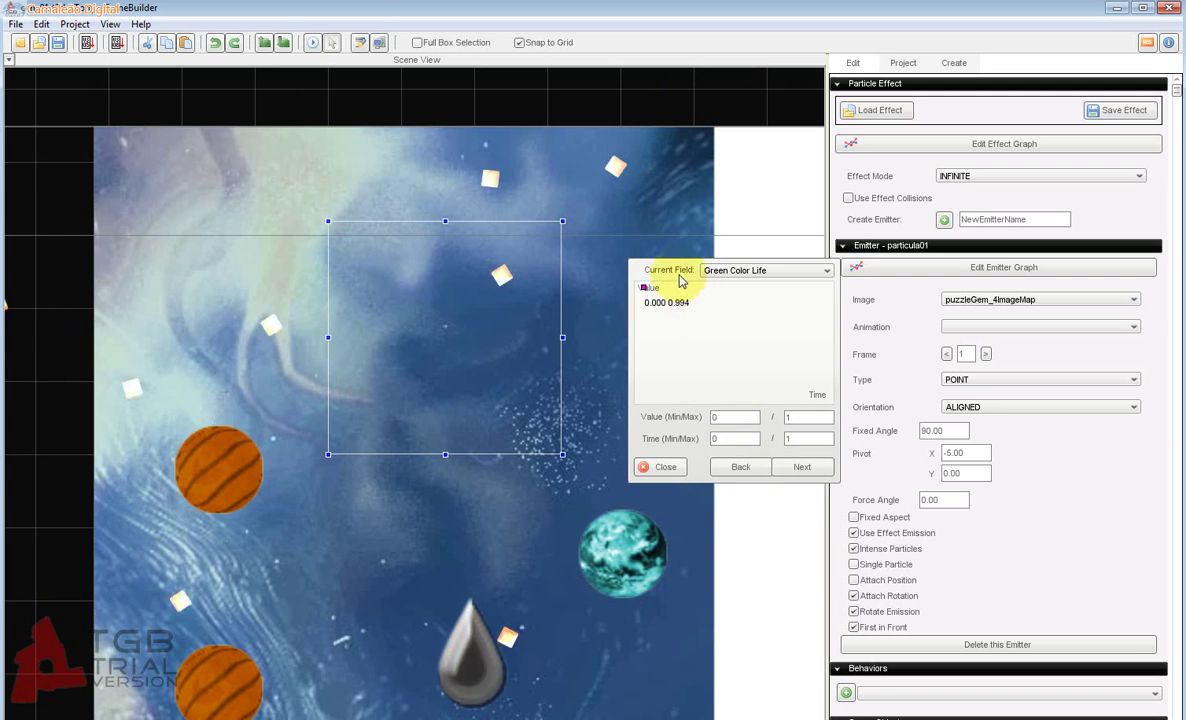
click(802, 467)
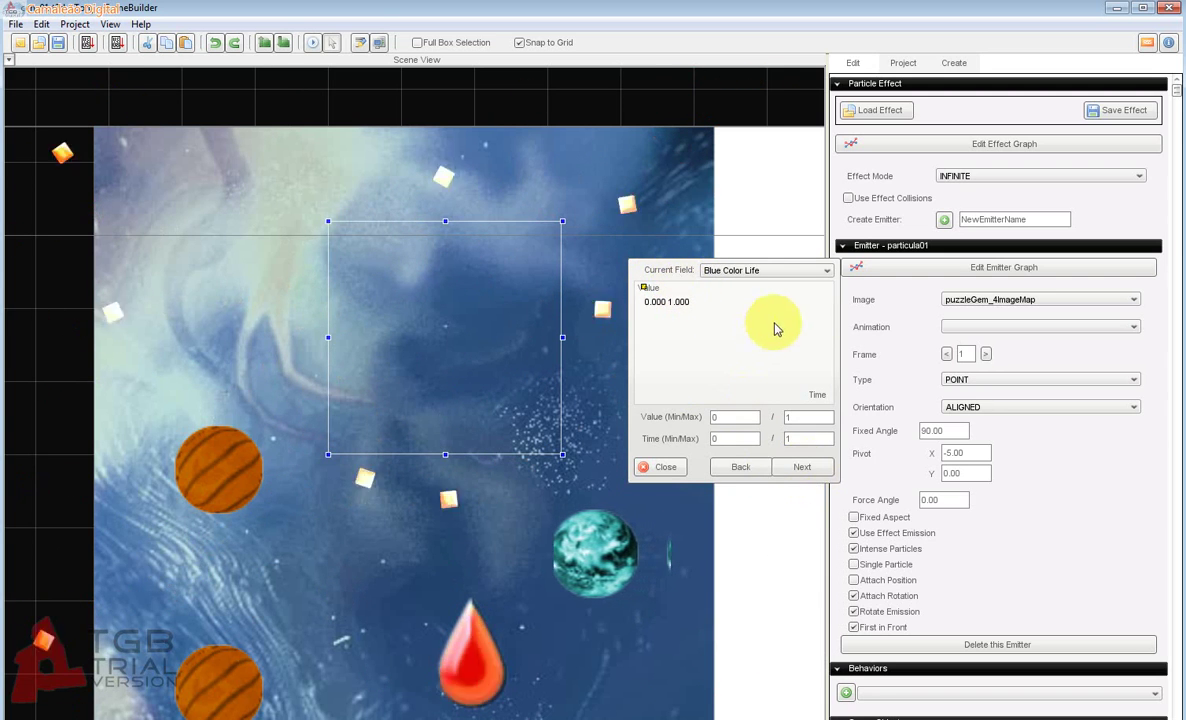
Step: Lower the Visibility Life key in the emitter graph to make the particles more transparent, and close the graph
click(756, 270)
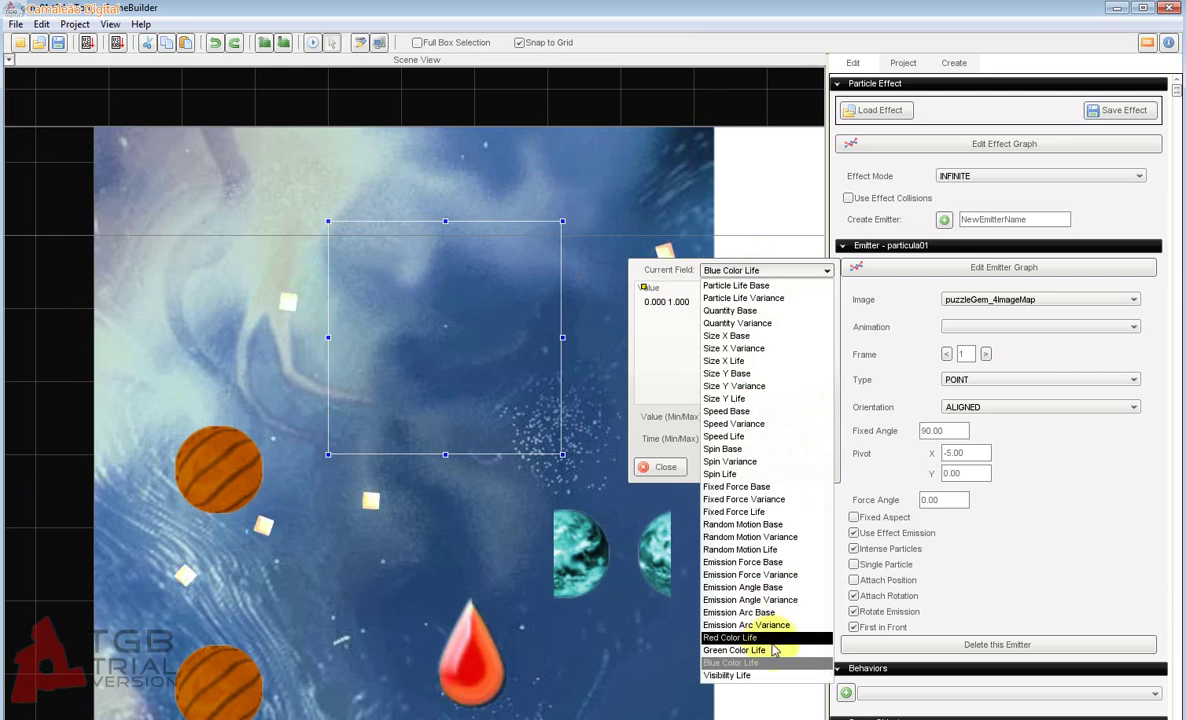
click(750, 676)
drag(659, 307, 715, 365)
click(785, 467)
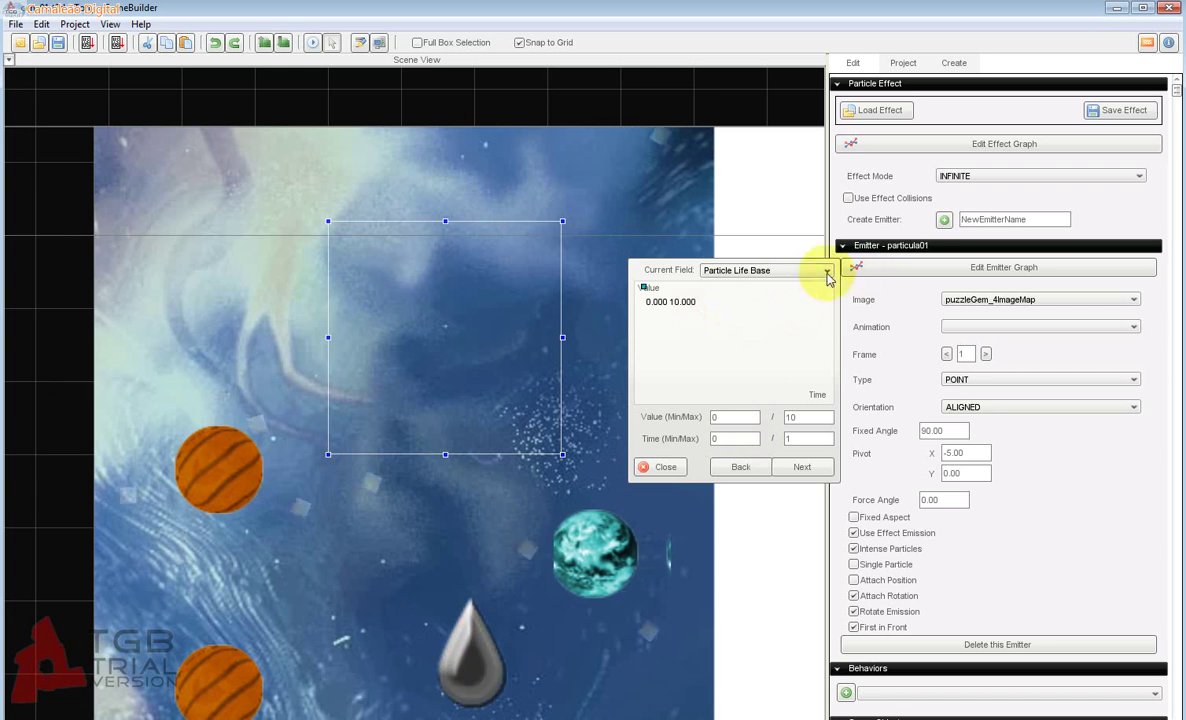
click(978, 278)
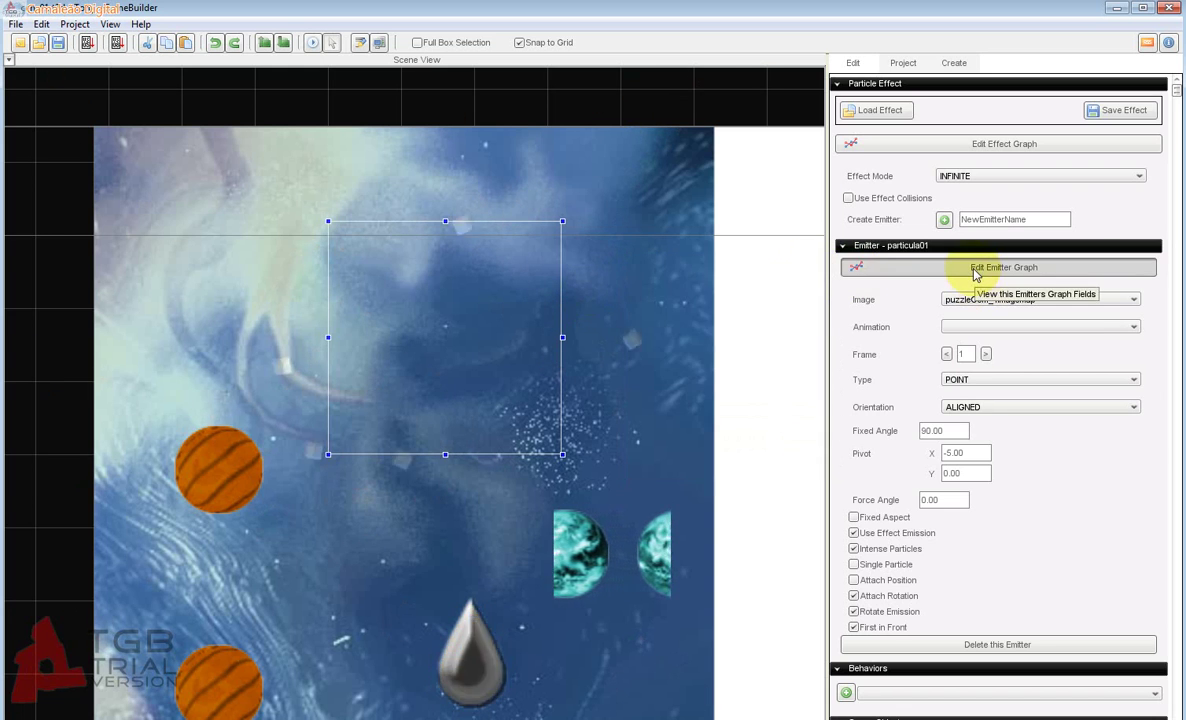
Step: Reshape the Particle Life Scale curve in the effect graph by pulling its upper key and its last key downward
click(889, 148)
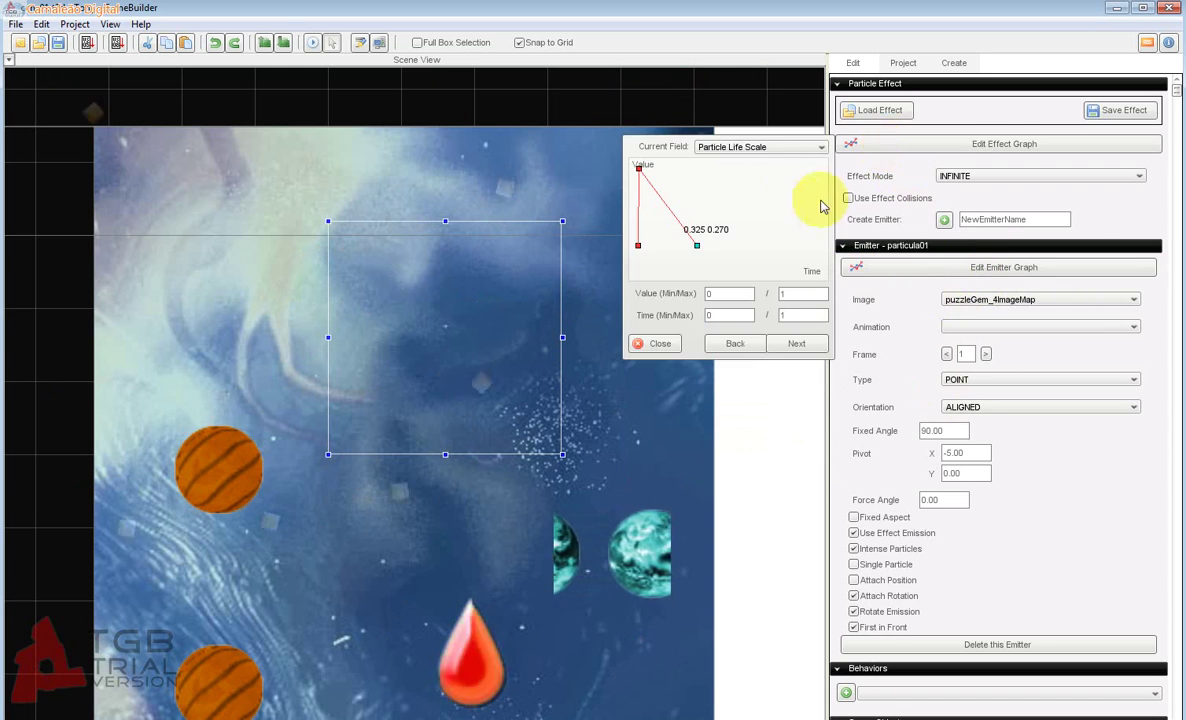
drag(697, 245, 729, 275)
drag(639, 168, 680, 281)
Step: Look through the effect graph's scale fields, viewing Quantity Scale and Size X Scale
click(770, 345)
click(722, 150)
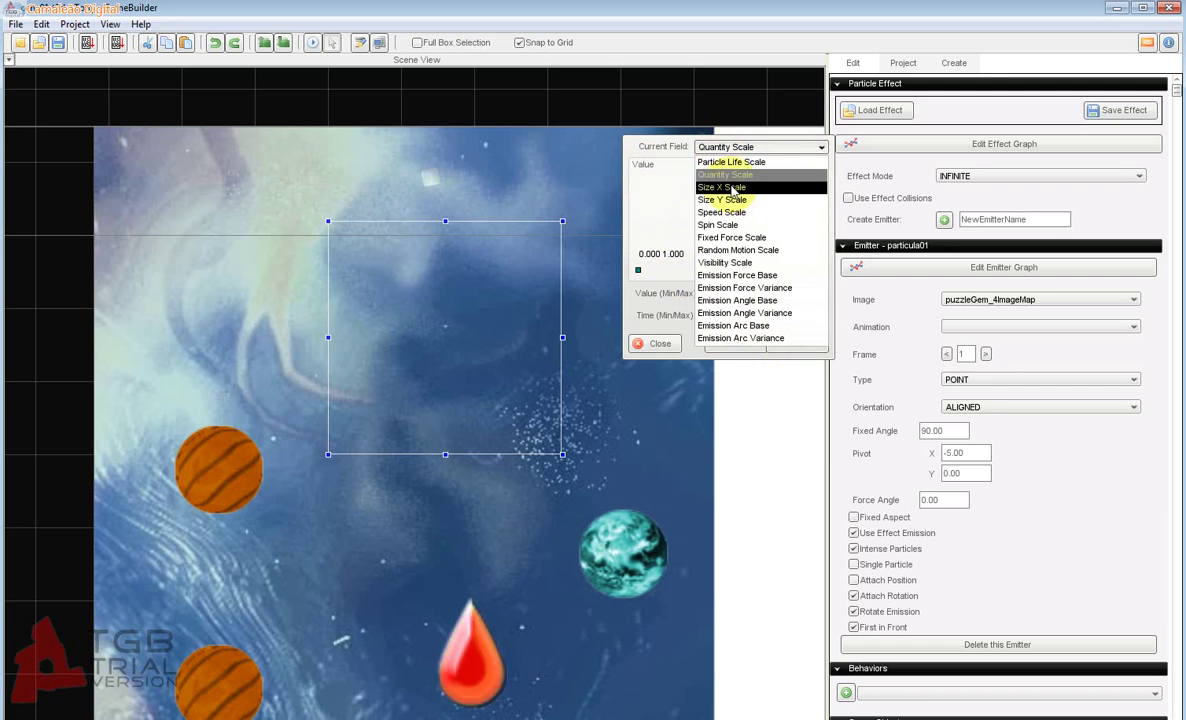
click(724, 187)
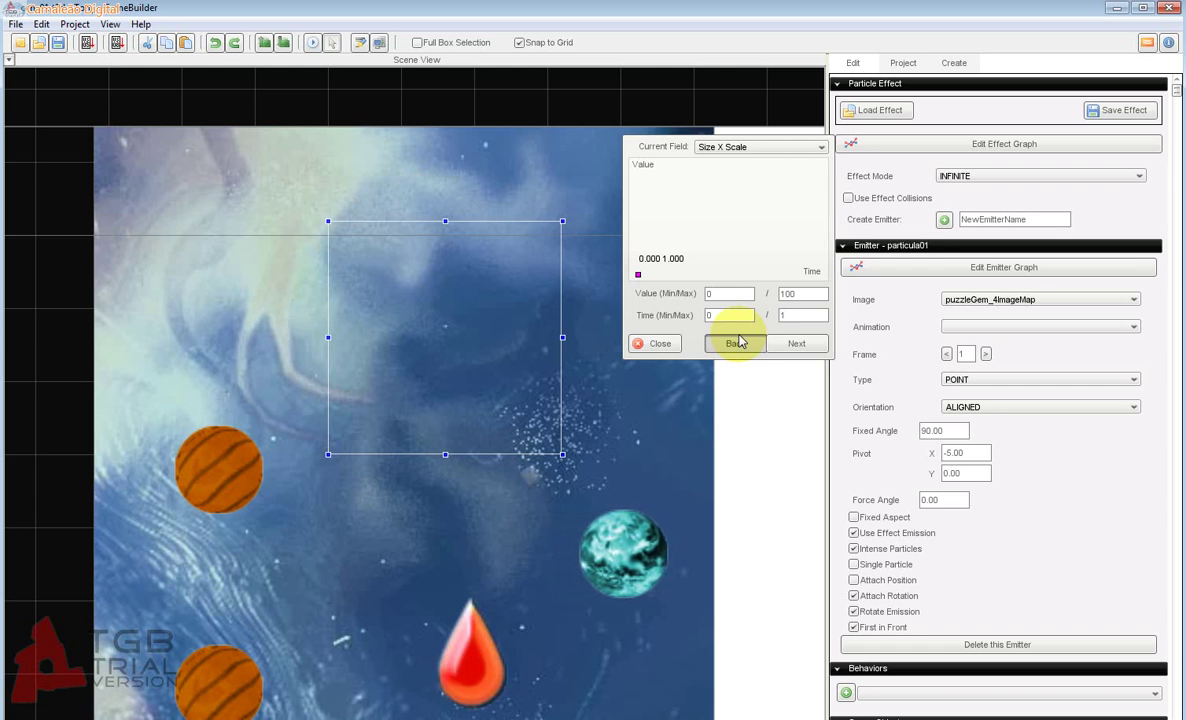
click(725, 148)
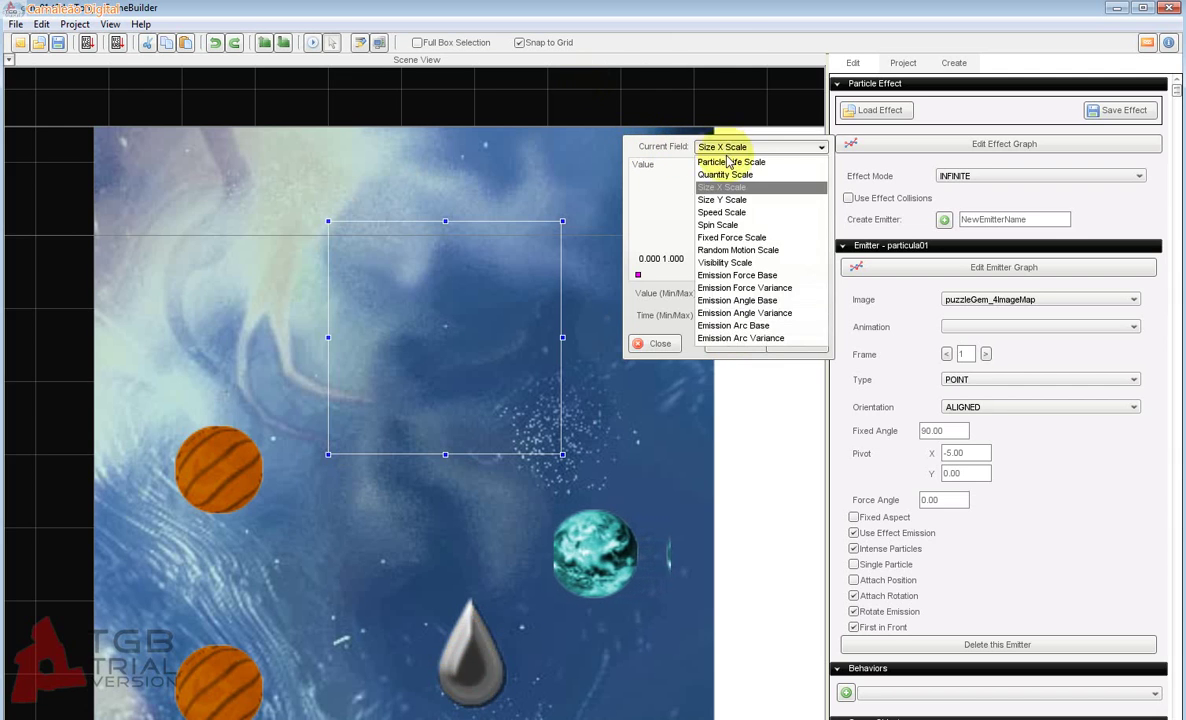
click(672, 243)
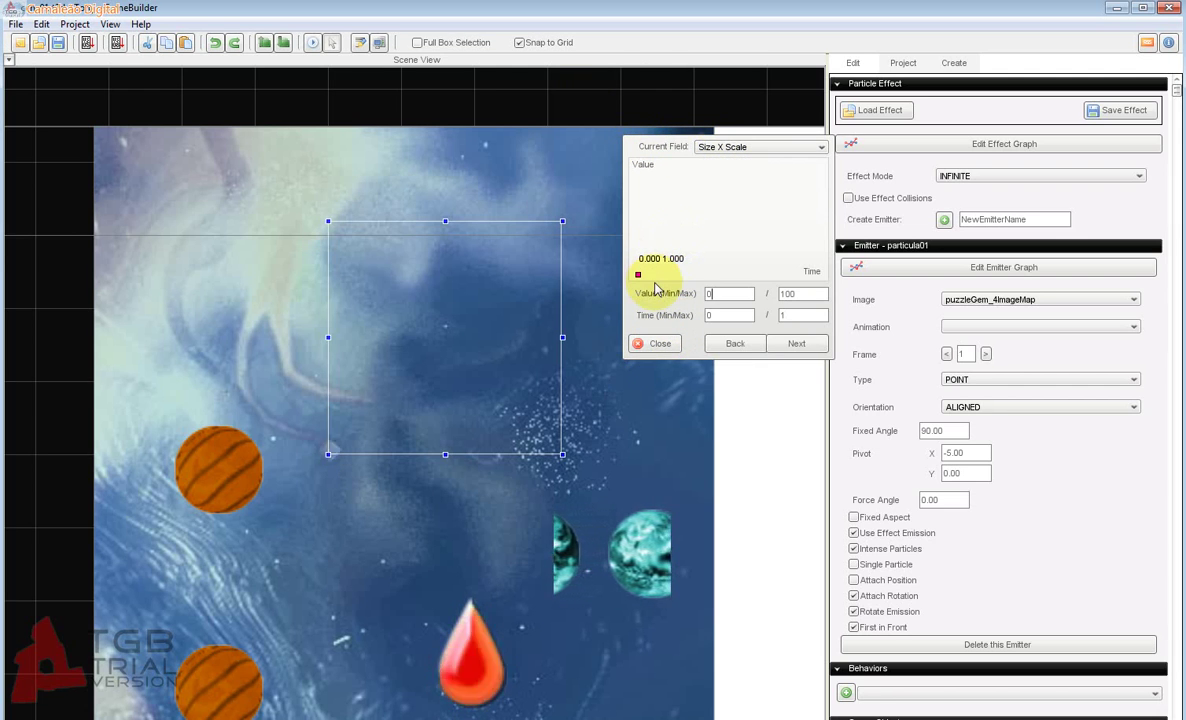
Step: Close the effect graph and select the background scroller in the scene
click(655, 343)
mouse_move(530, 250)
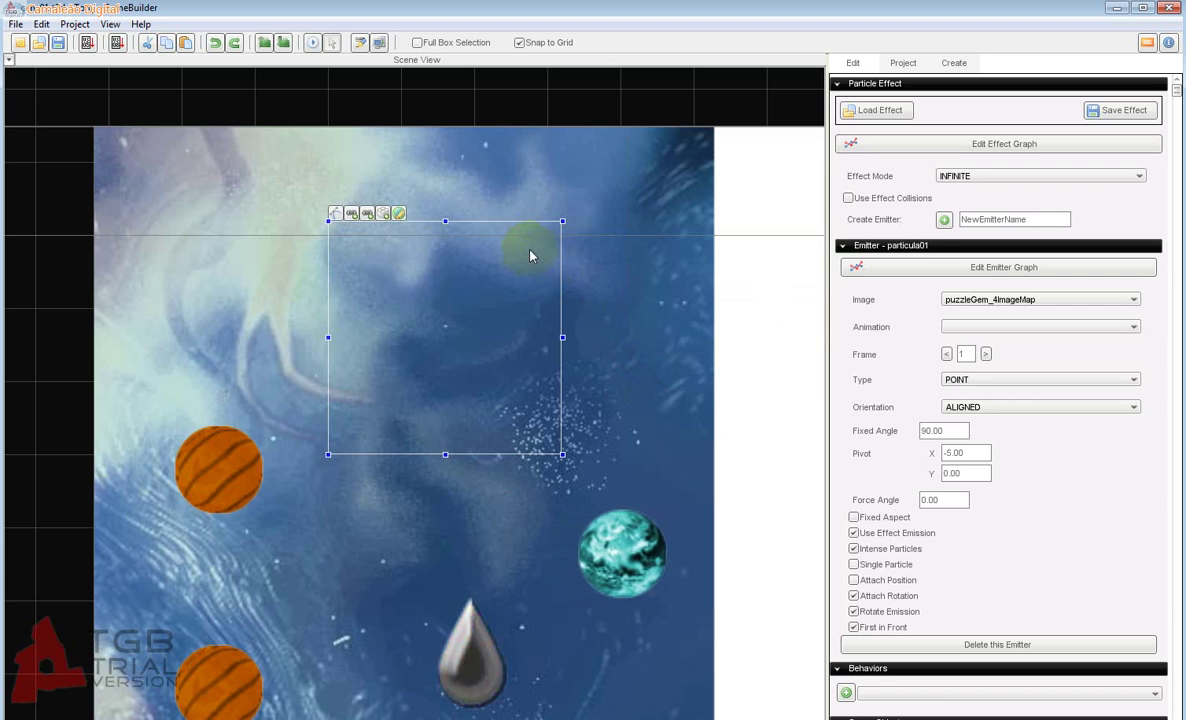
click(476, 330)
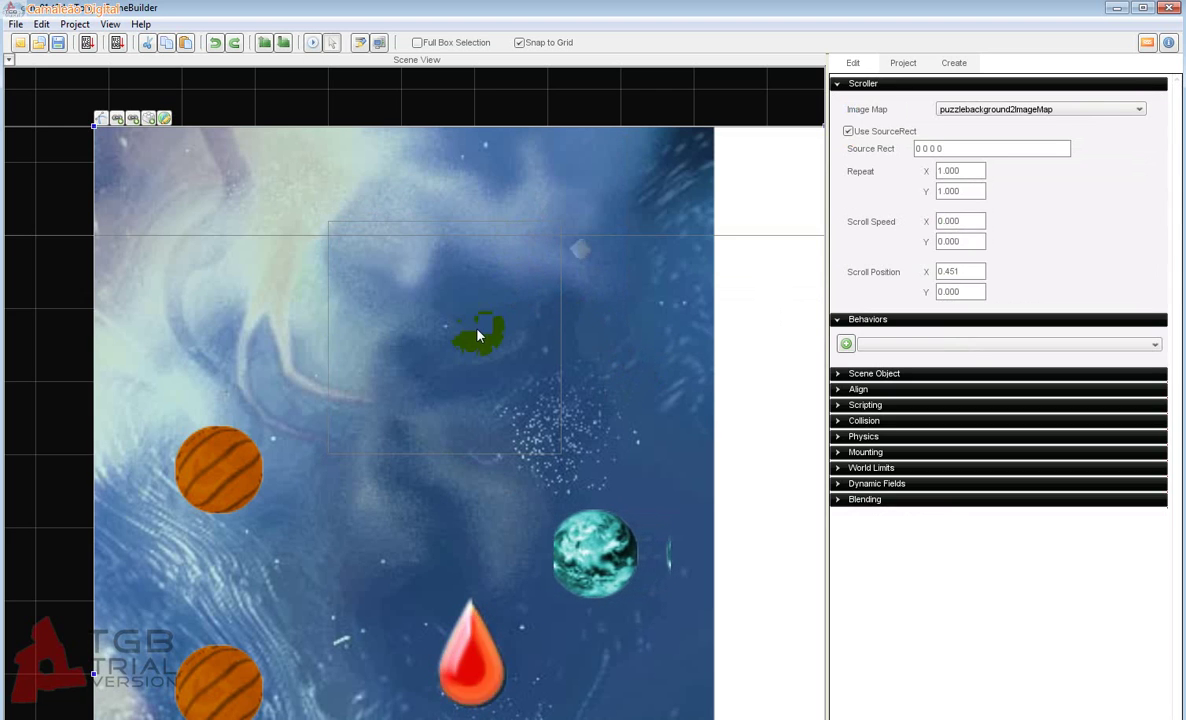